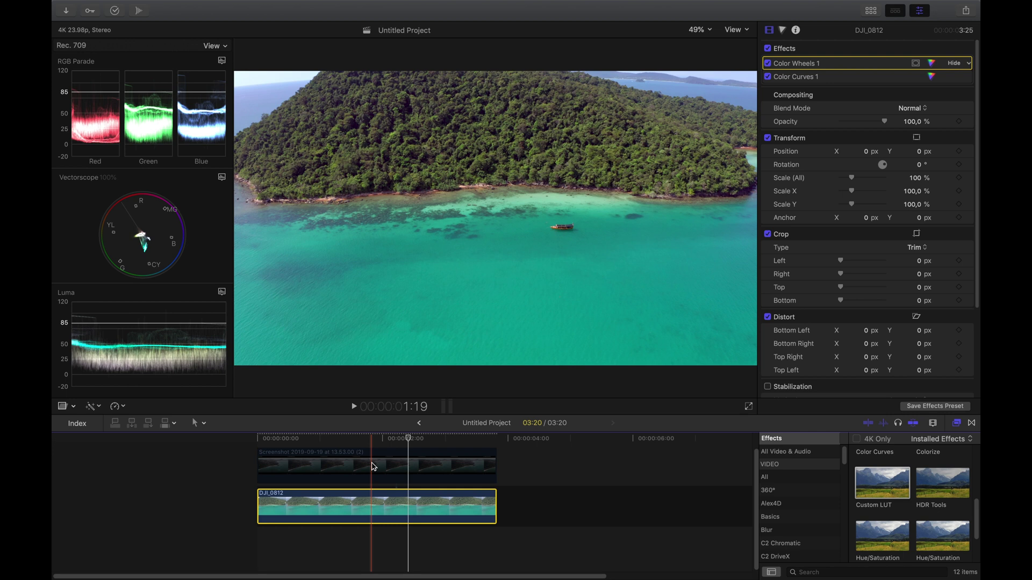
# Scrub through the DJI_0812 clip and switch its effects off and on to examine the existing correction
pyautogui.click(319, 441)
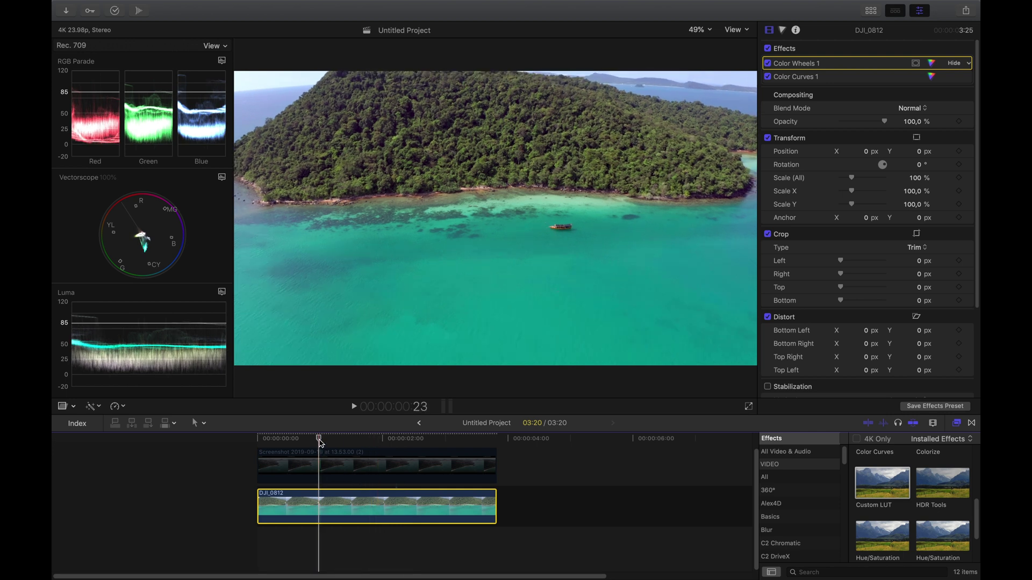
pyautogui.moveTo(340, 444); pyautogui.dragTo(433, 444)
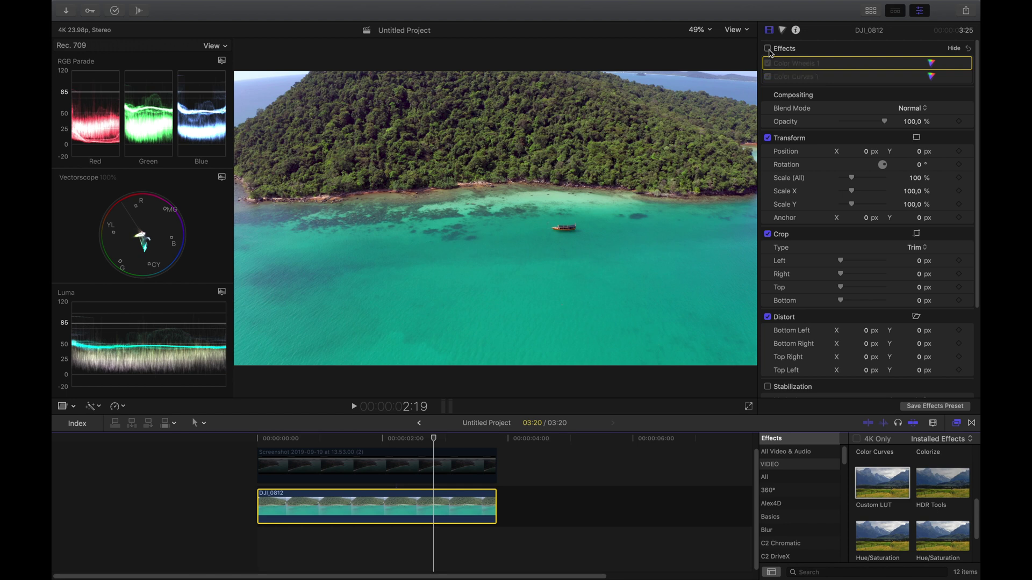
pyautogui.click(768, 50)
pyautogui.click(767, 49)
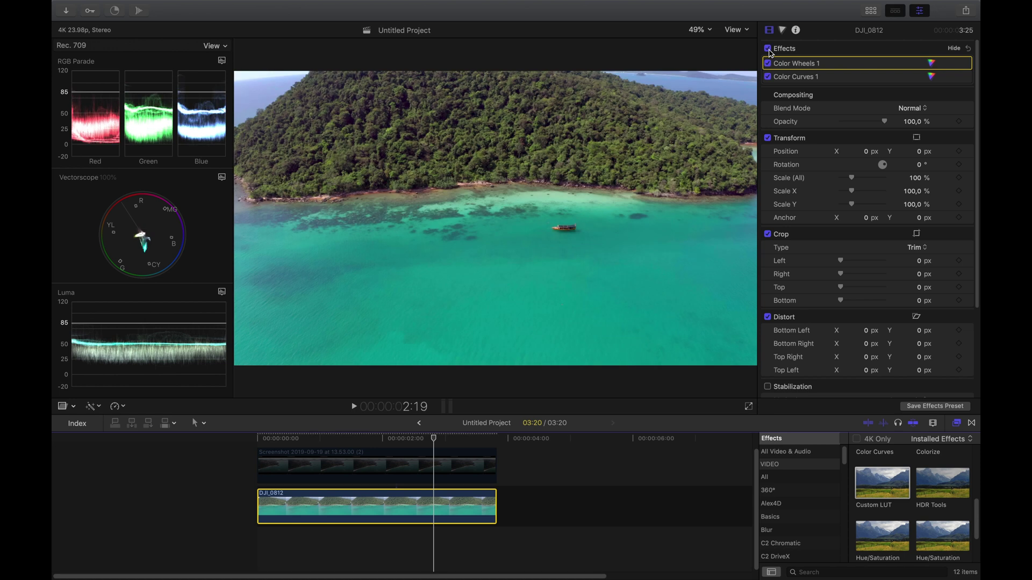
# Enable the reference screenshot clip, examine its image and scopes with the playhead at 2:04, and disable it again
pyautogui.click(392, 461)
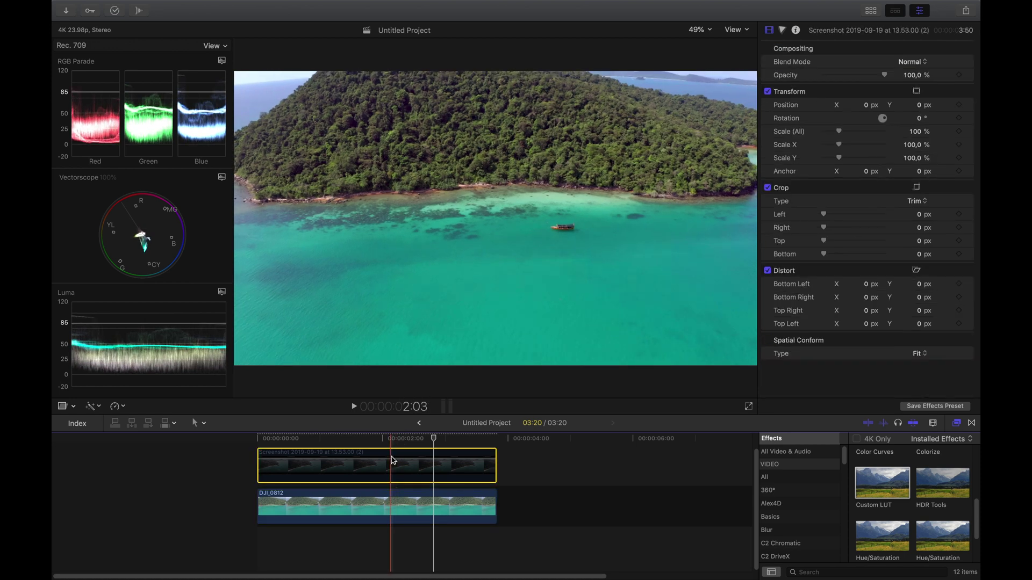
pyautogui.moveTo(435, 440); pyautogui.dragTo(397, 440)
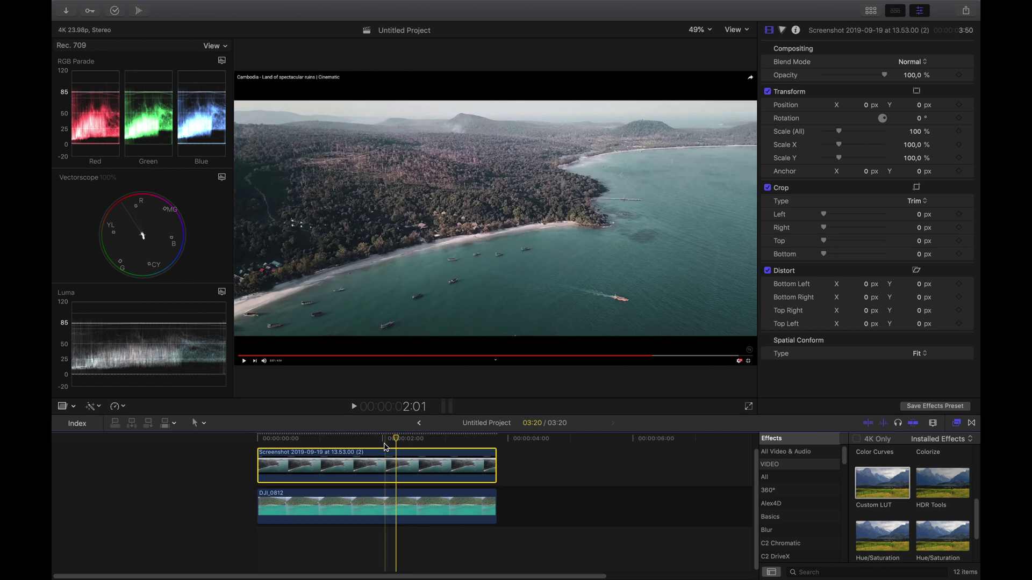
pyautogui.click(392, 441)
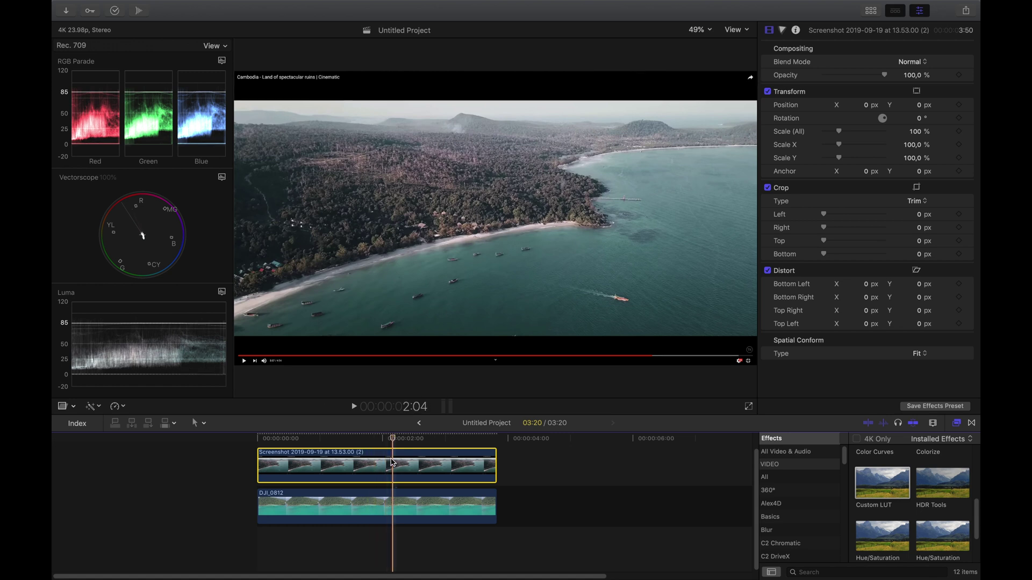
pyautogui.press('v')
# Add a second Color Wheels correction to the DJI_0812 clip and lower its midtones brightness
pyautogui.click(394, 507)
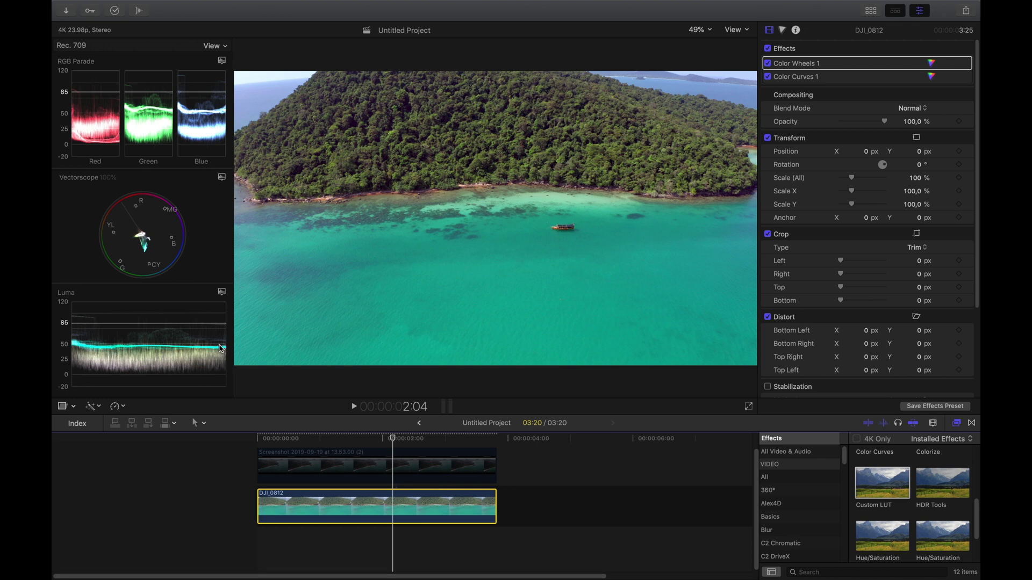
pyautogui.click(782, 30)
pyautogui.click(804, 47)
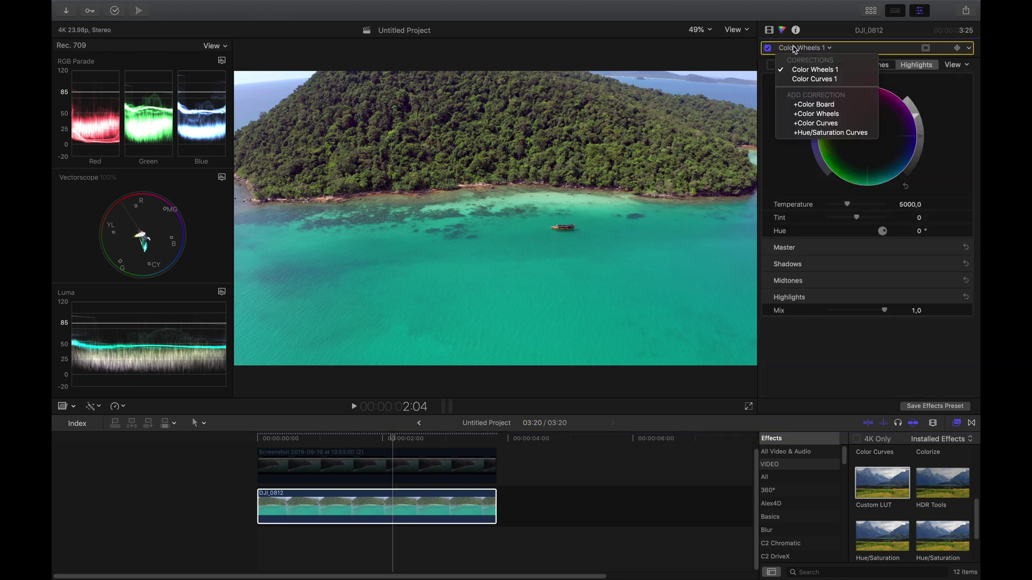
pyautogui.click(822, 113)
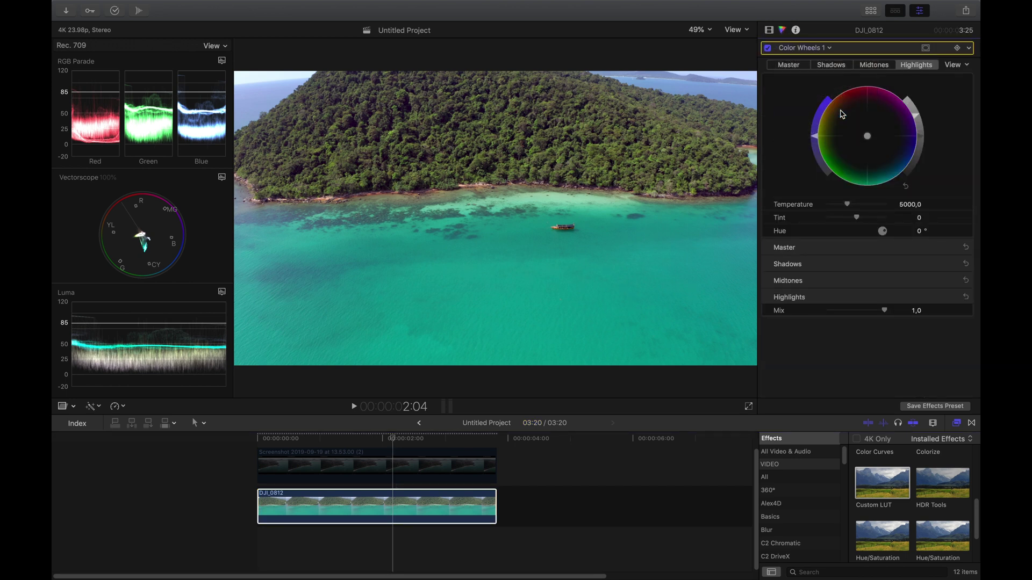
pyautogui.click(876, 65)
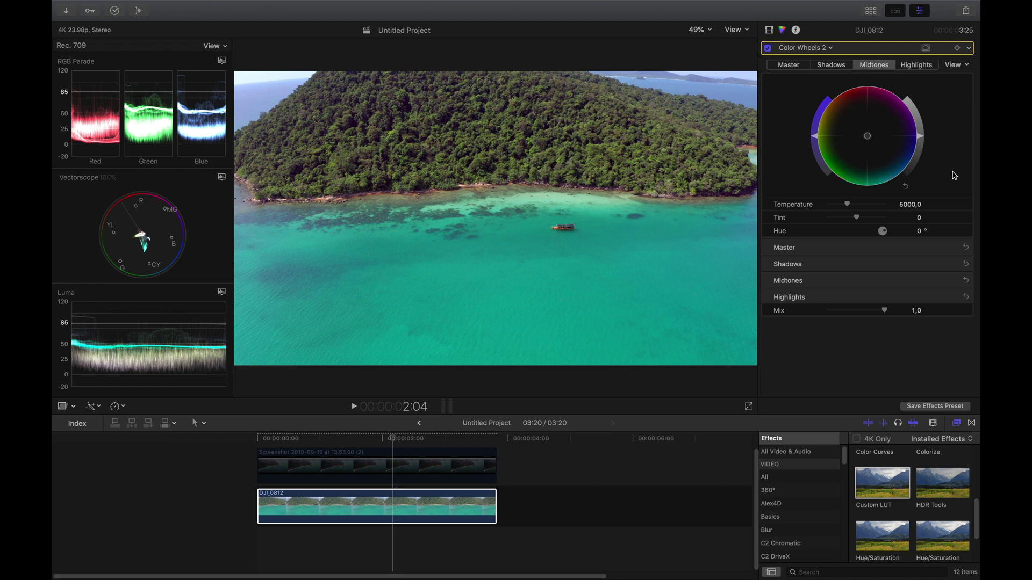
pyautogui.moveTo(921, 140); pyautogui.dragTo(918, 158)
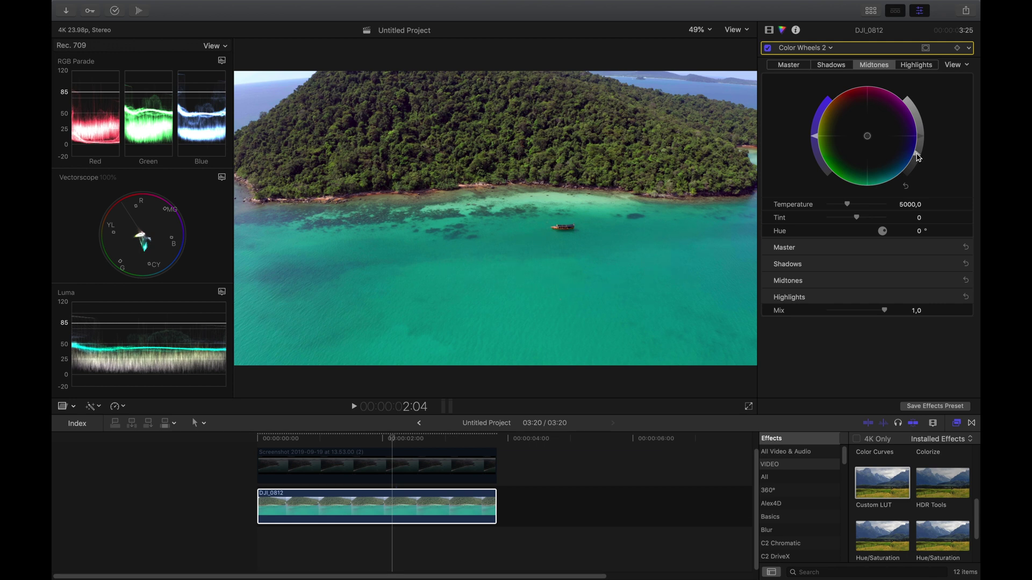
pyautogui.moveTo(918, 158); pyautogui.dragTo(922, 157)
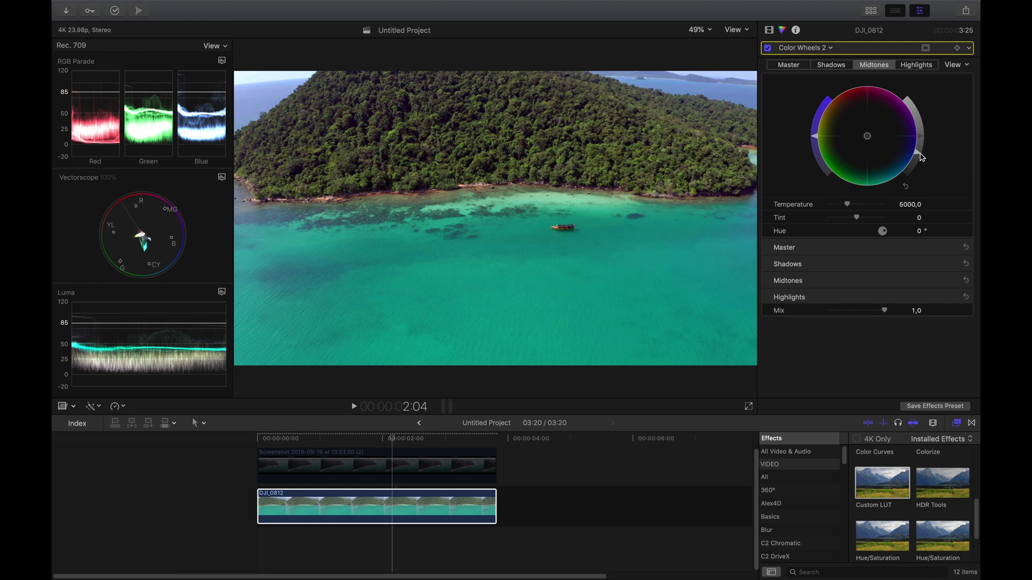
pyautogui.click(922, 158)
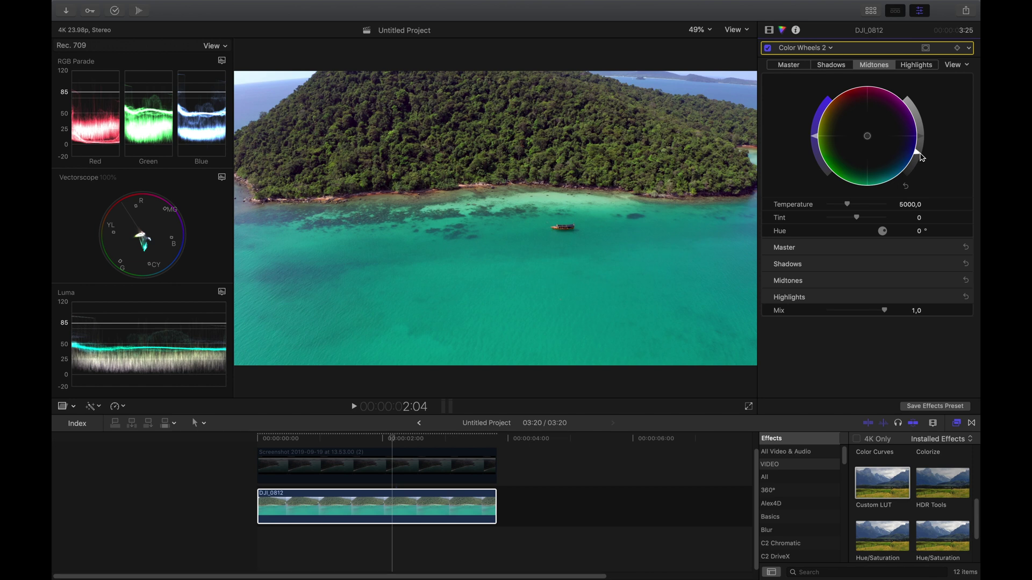
# Switch the reference screenshot clip on and off to compare its luma levels with the DJI_0812 clip
pyautogui.click(769, 31)
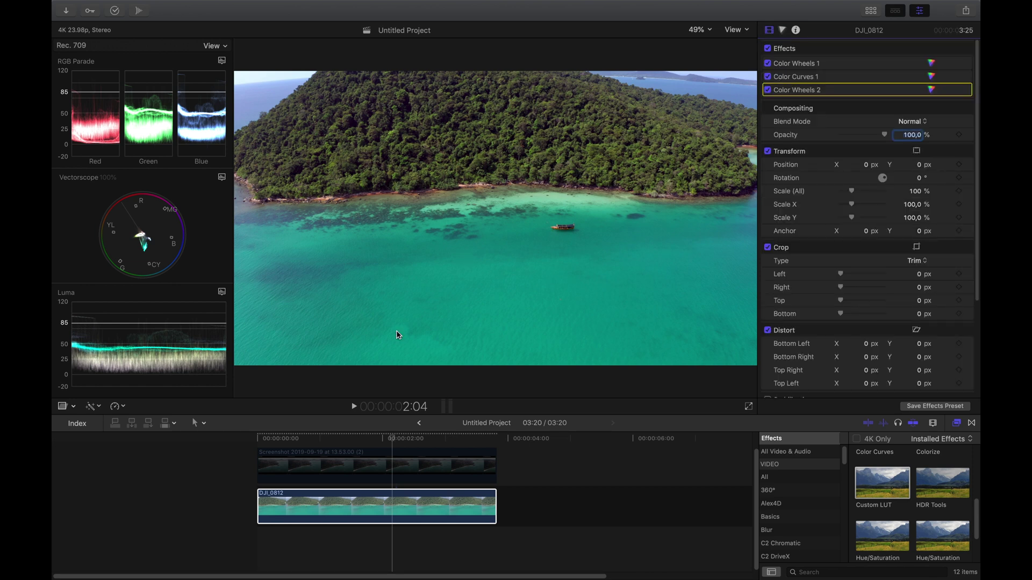
pyautogui.click(389, 469)
pyautogui.click(389, 469)
pyautogui.press('v')
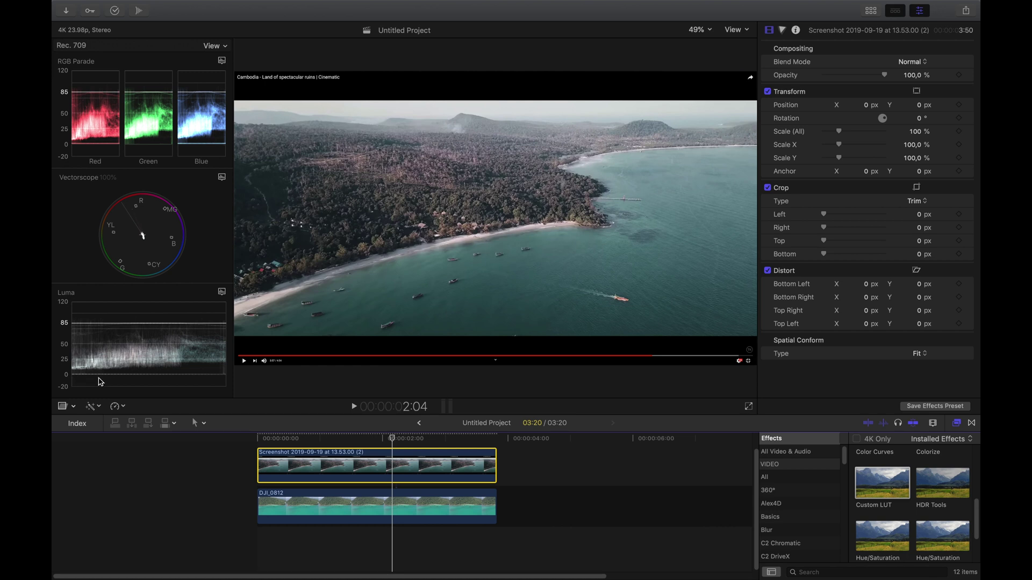
pyautogui.press('v')
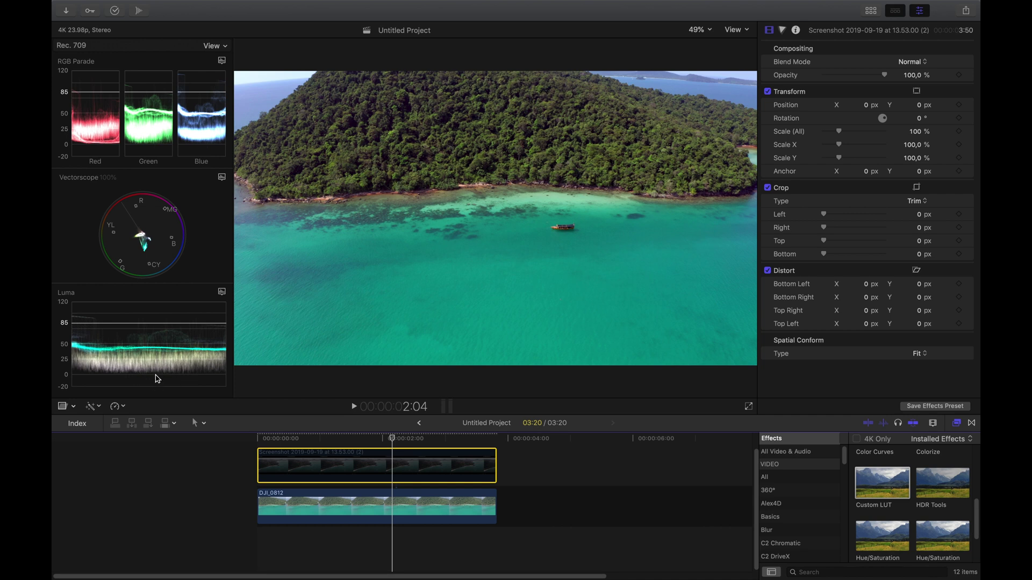
pyautogui.press('v')
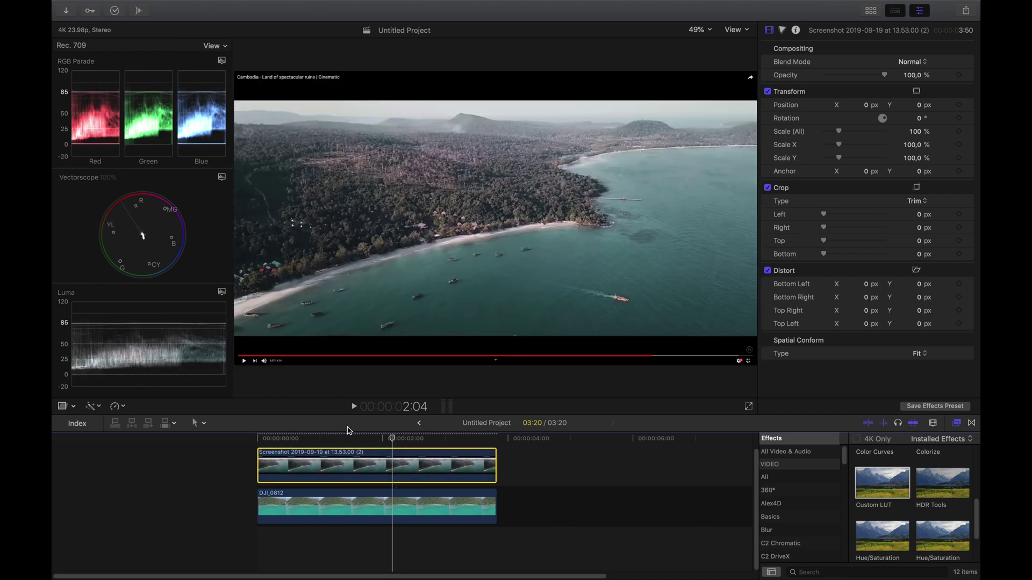
pyautogui.press('v')
# Raise the shadows brightness slightly in the Color Wheels 2 correction of the DJI_0812 clip
pyautogui.click(391, 504)
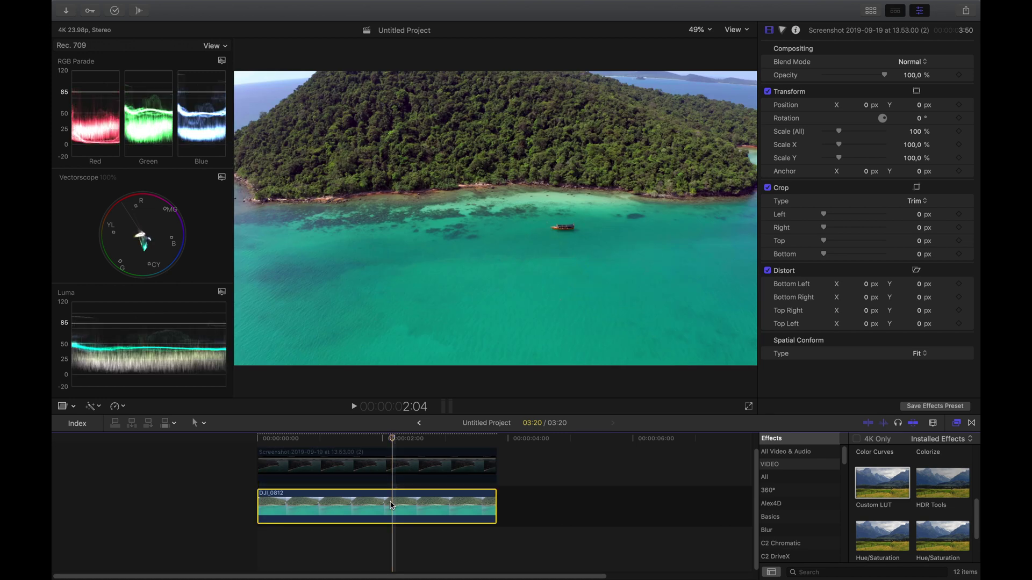
pyautogui.click(922, 89)
pyautogui.click(832, 65)
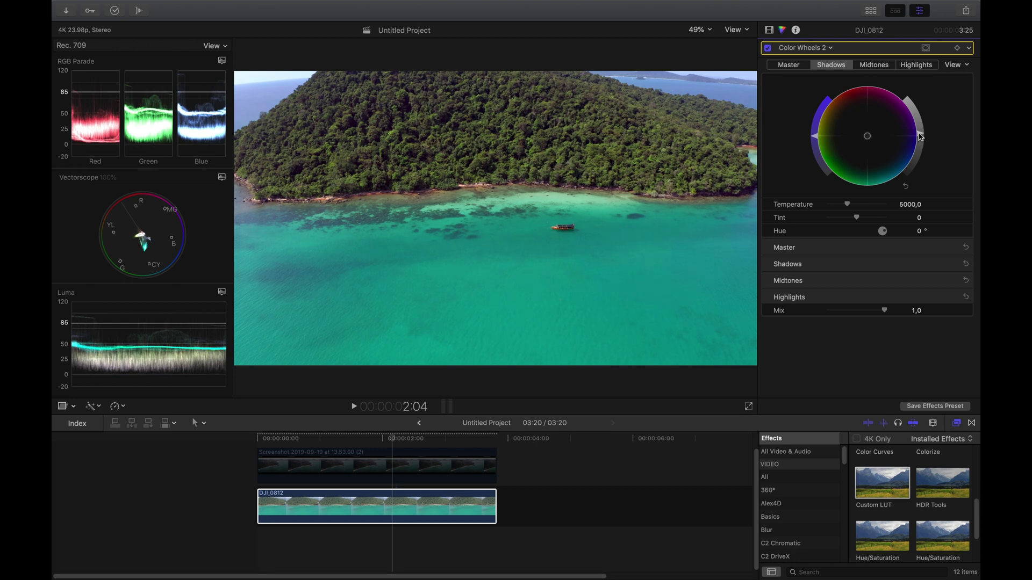
pyautogui.moveTo(921, 135); pyautogui.dragTo(921, 134)
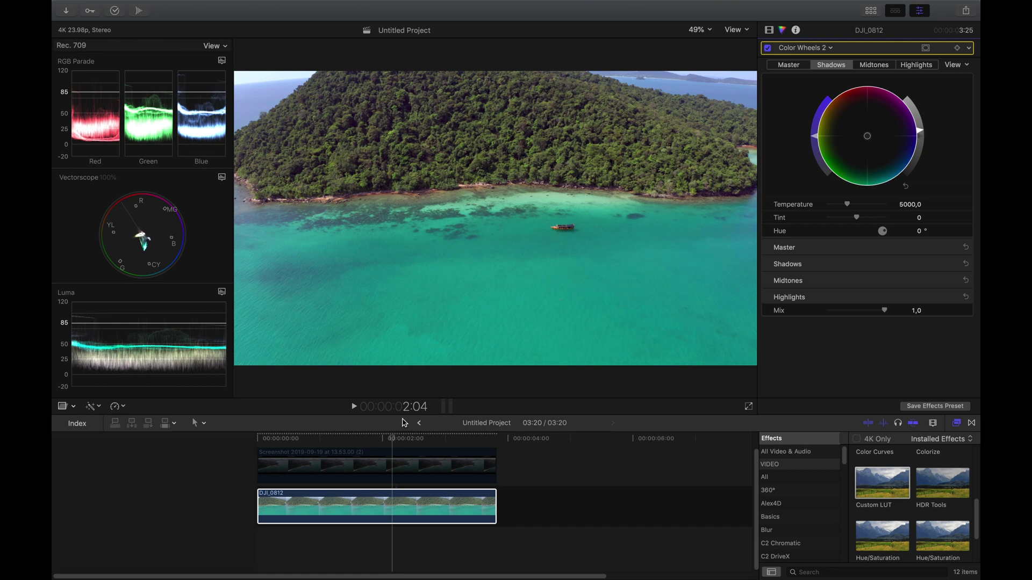
# Show the reference screenshot clip briefly to check its scopes against the brightened shadows of the footage
pyautogui.click(395, 471)
pyautogui.press('v')
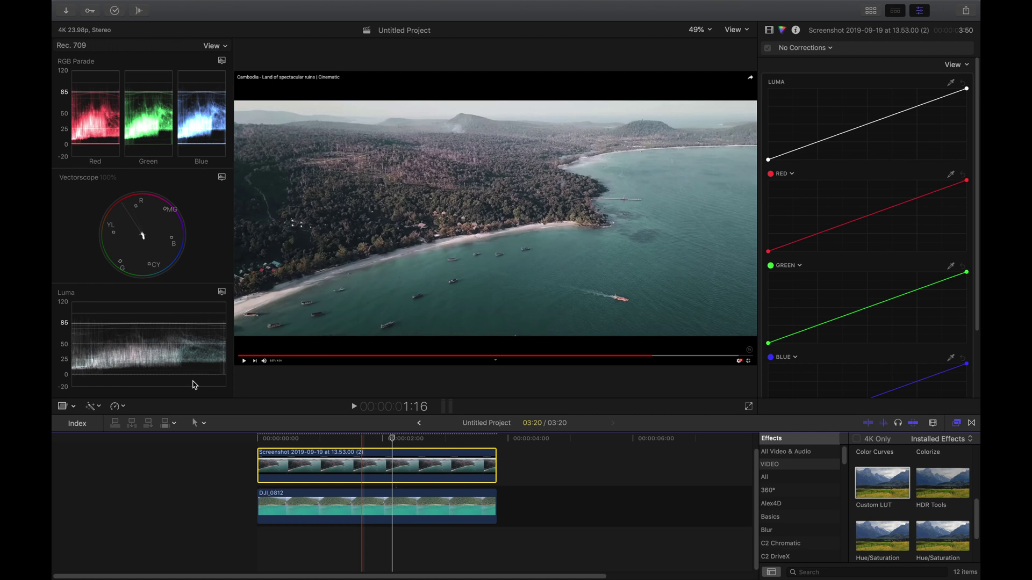
pyautogui.press('v')
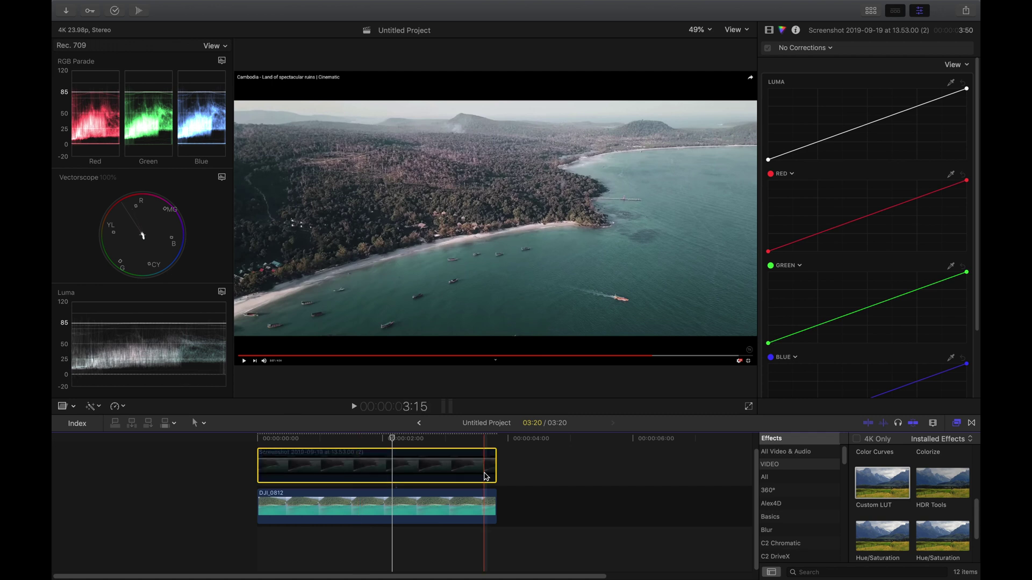
pyautogui.click(392, 494)
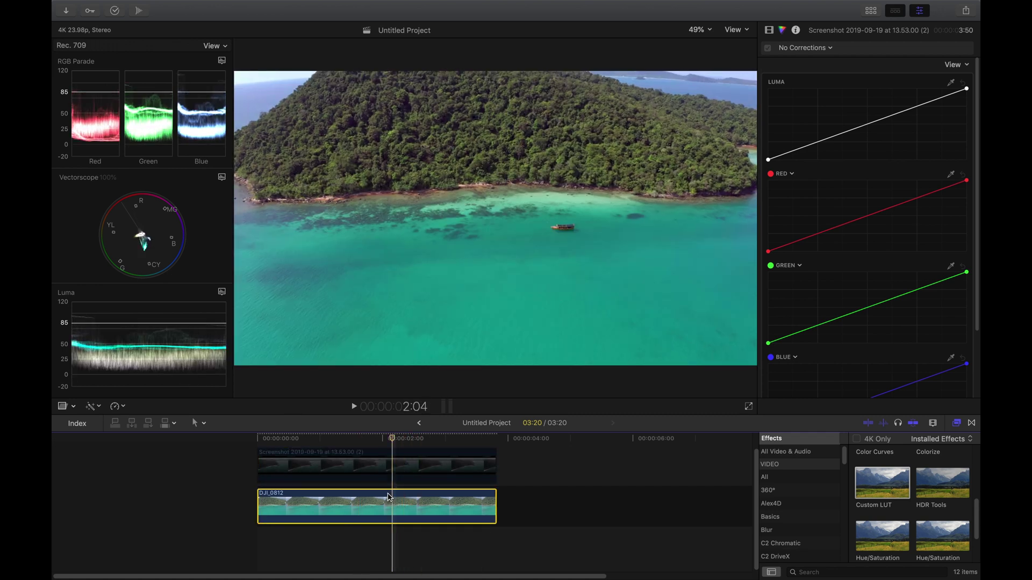
pyautogui.click(390, 475)
# Lower the midtones brightness of the DJI_0812 clip further in Color Wheels 2 and fine-tune its shadows brightness
pyautogui.click(390, 502)
pyautogui.click(860, 65)
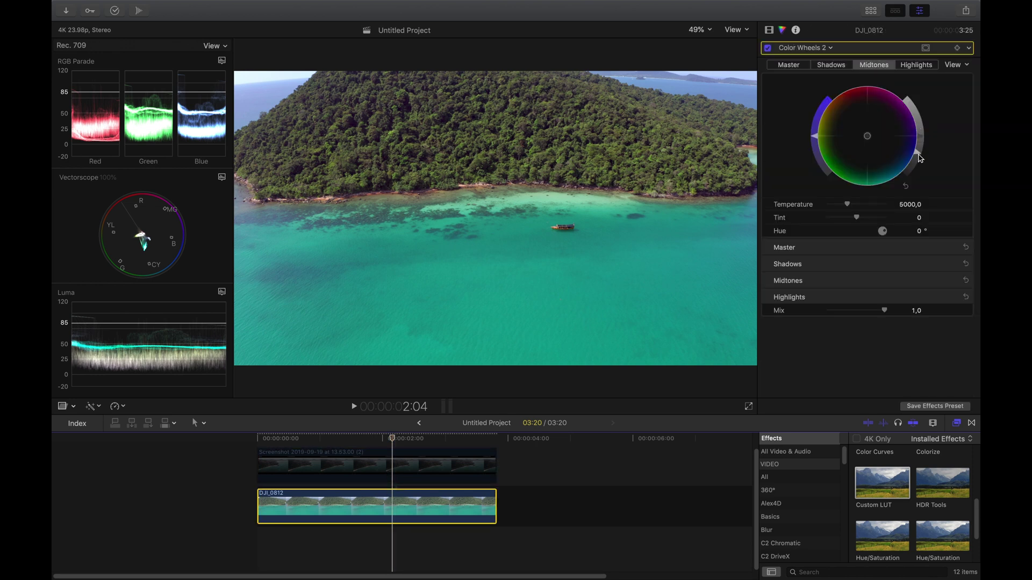
pyautogui.moveTo(918, 160); pyautogui.dragTo(914, 168)
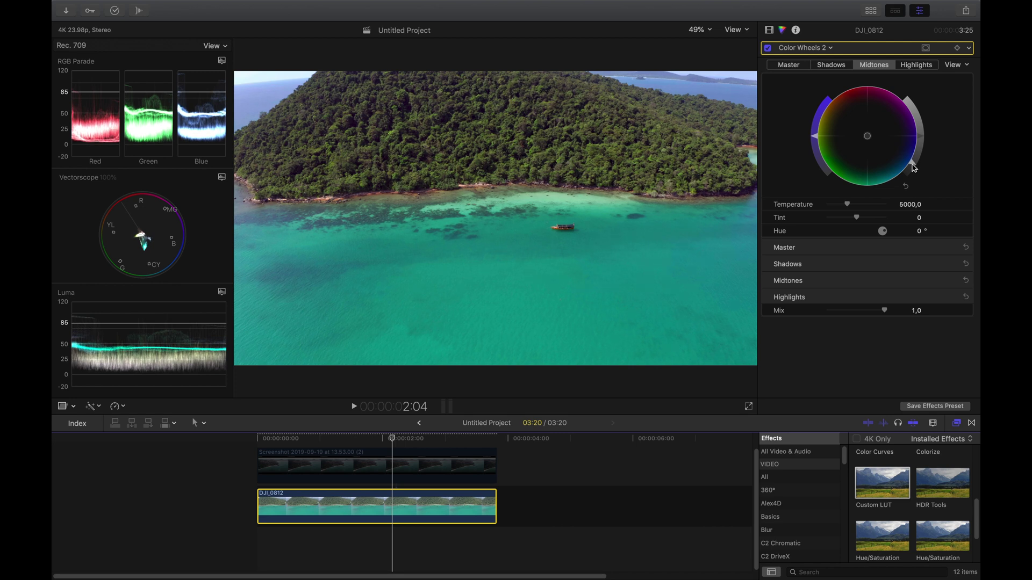
pyautogui.click(838, 67)
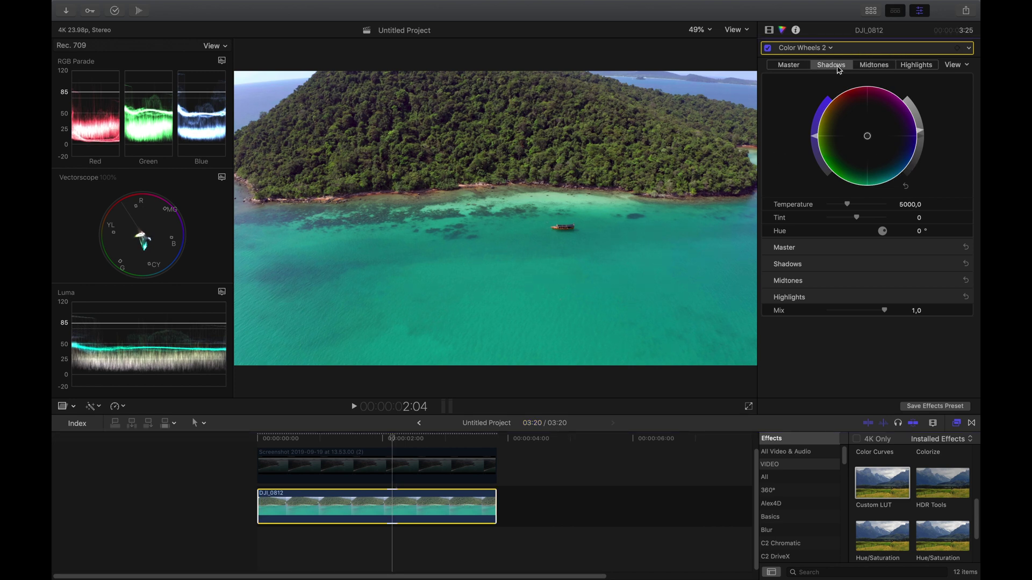
pyautogui.click(923, 134)
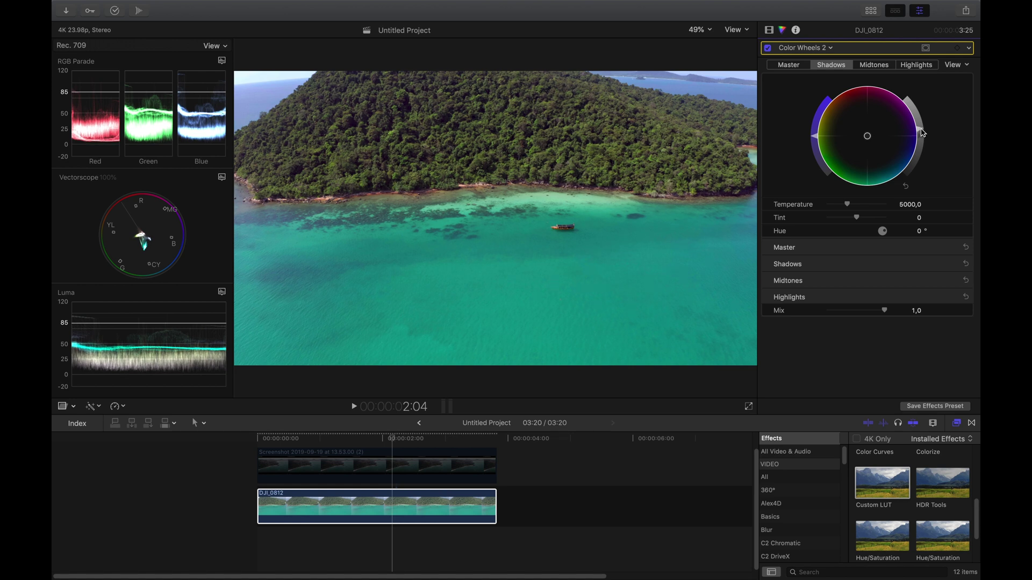
pyautogui.click(869, 65)
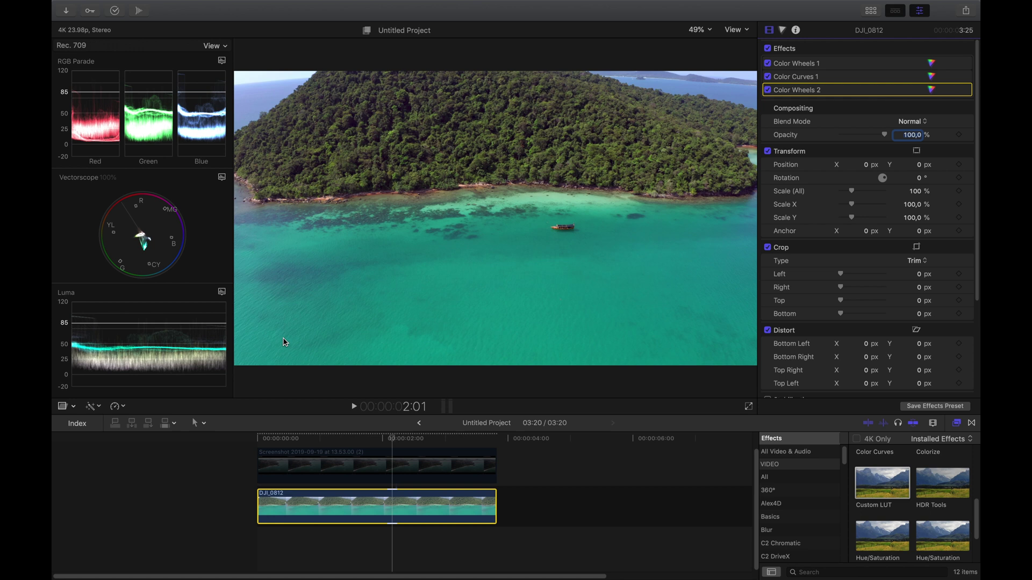
# Toggle the reference screenshot clip to compare its colours in the vectorscope with the DJI_0812 clip, leaving it disabled
pyautogui.click(375, 469)
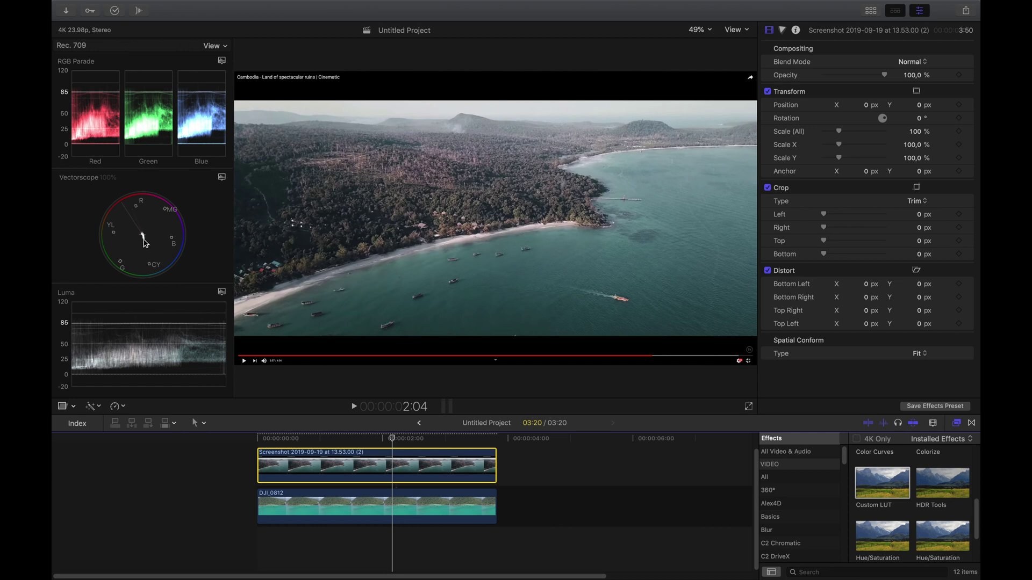
pyautogui.press('v')
pyautogui.press('super+Down')
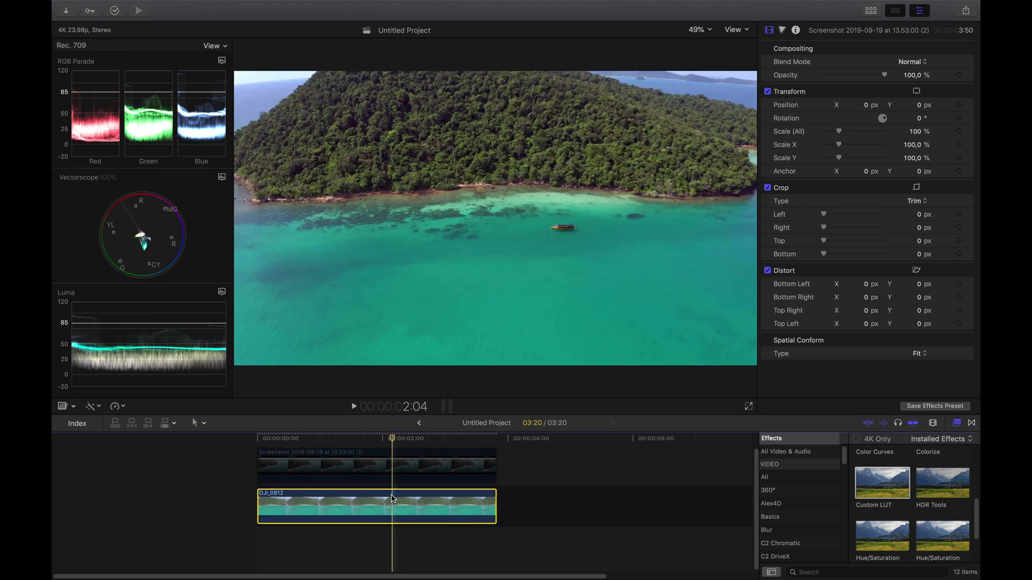
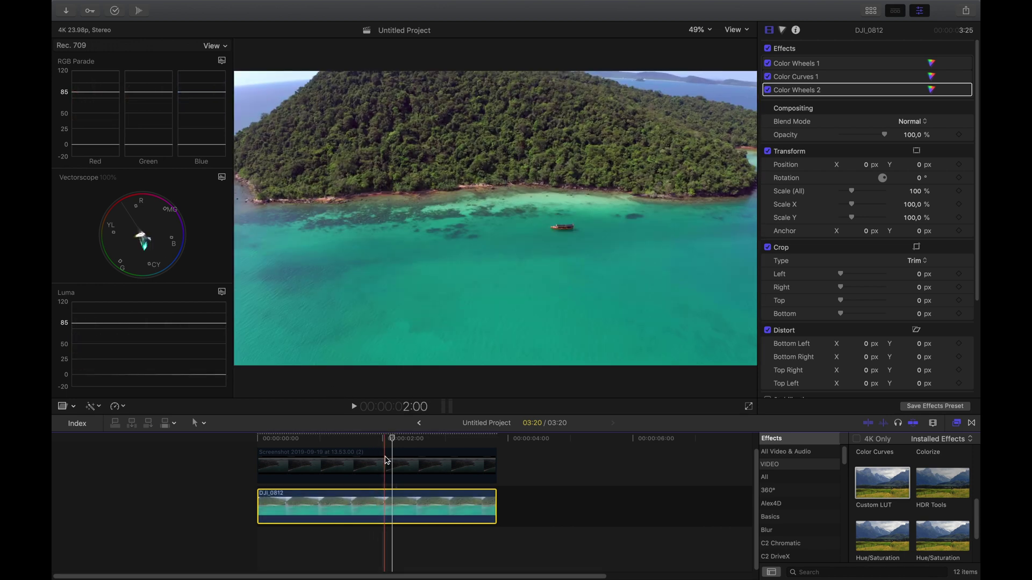
pyautogui.press('super+Up')
pyautogui.press('v')
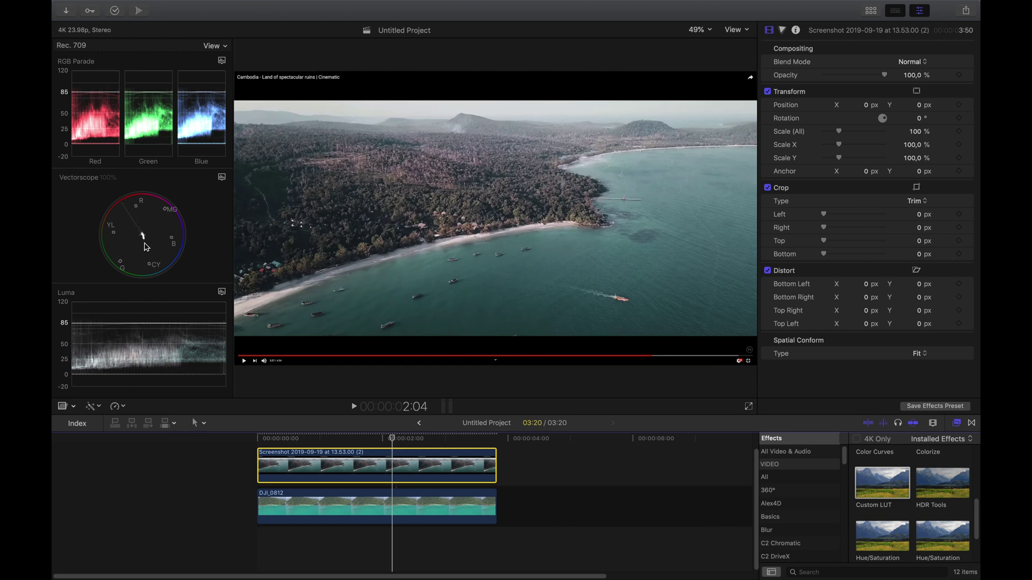
pyautogui.press('v')
# Apply the Custom LUT effect to the DJI_0812 clip and set its LUT to TANGE green
pyautogui.click(399, 510)
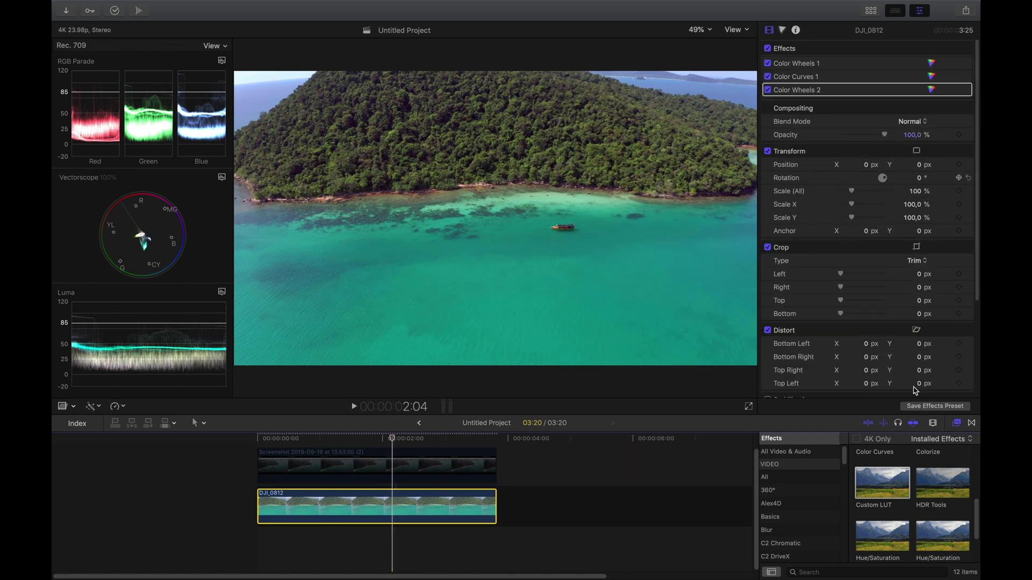
pyautogui.click(891, 482)
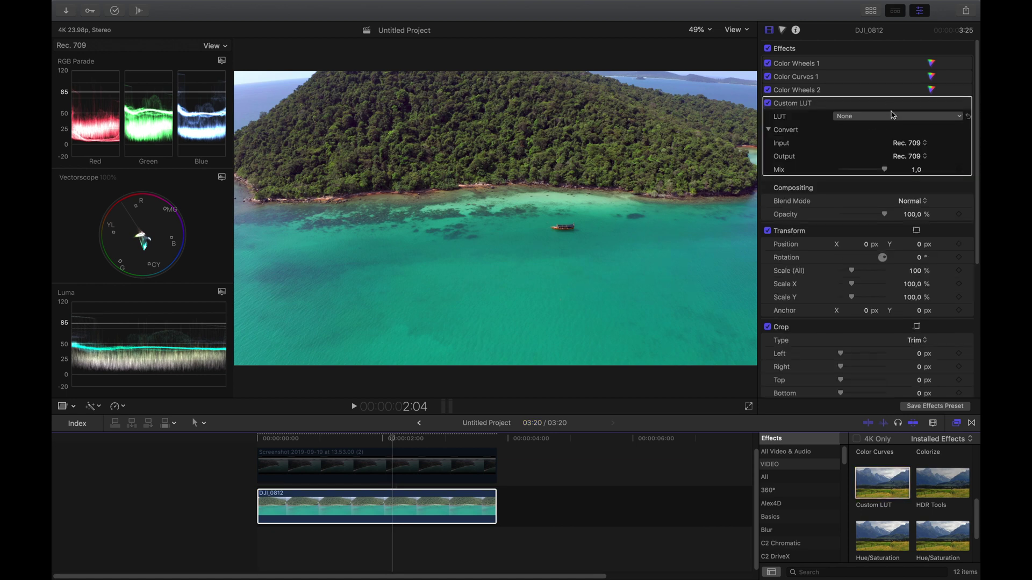
pyautogui.click(893, 116)
pyautogui.moveTo(881, 223)
pyautogui.click(800, 249)
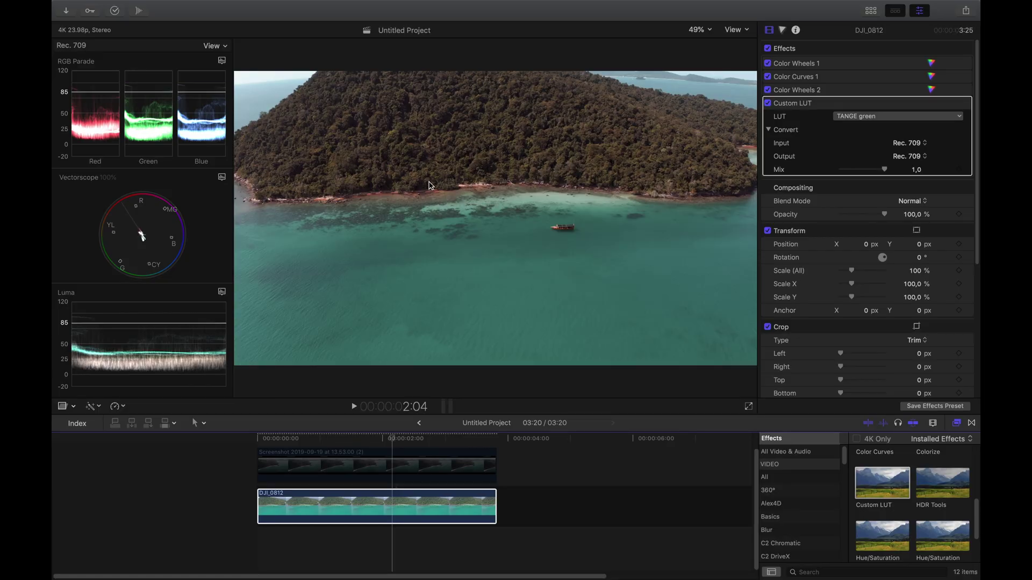
# Toggle the reference screenshot clip on and off to compare its vectorscope with the LUT-graded DJI_0812 clip, leaving the reference disabled
pyautogui.click(396, 462)
pyautogui.press('v')
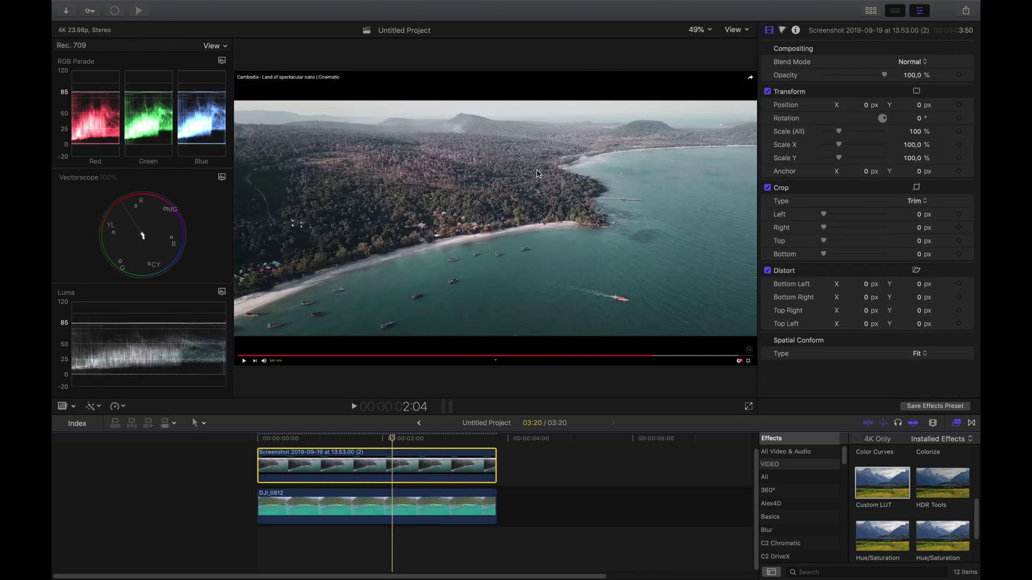
pyautogui.click(403, 506)
pyautogui.press('v')
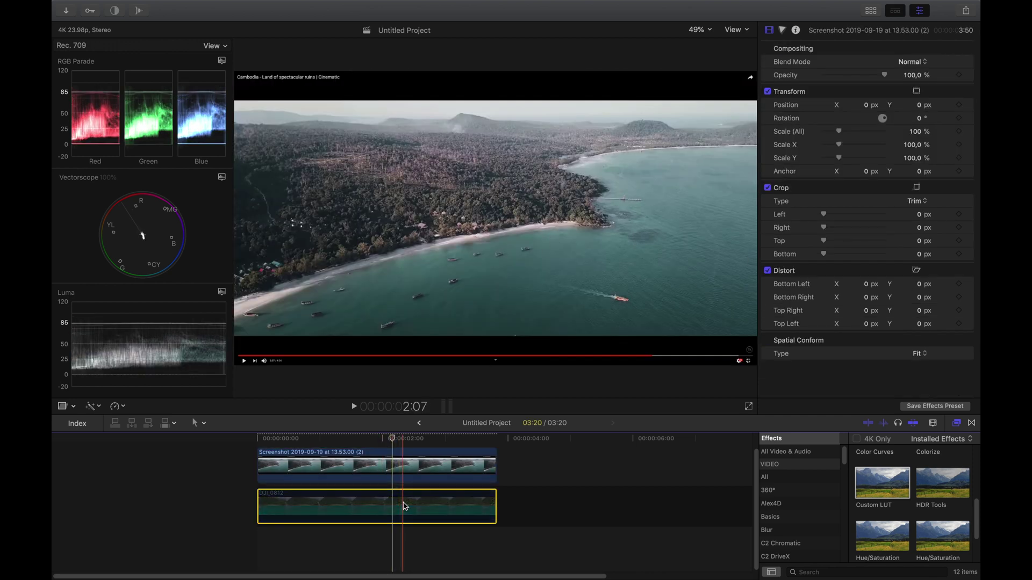
pyautogui.press('v')
pyautogui.click(382, 464)
pyautogui.press('v')
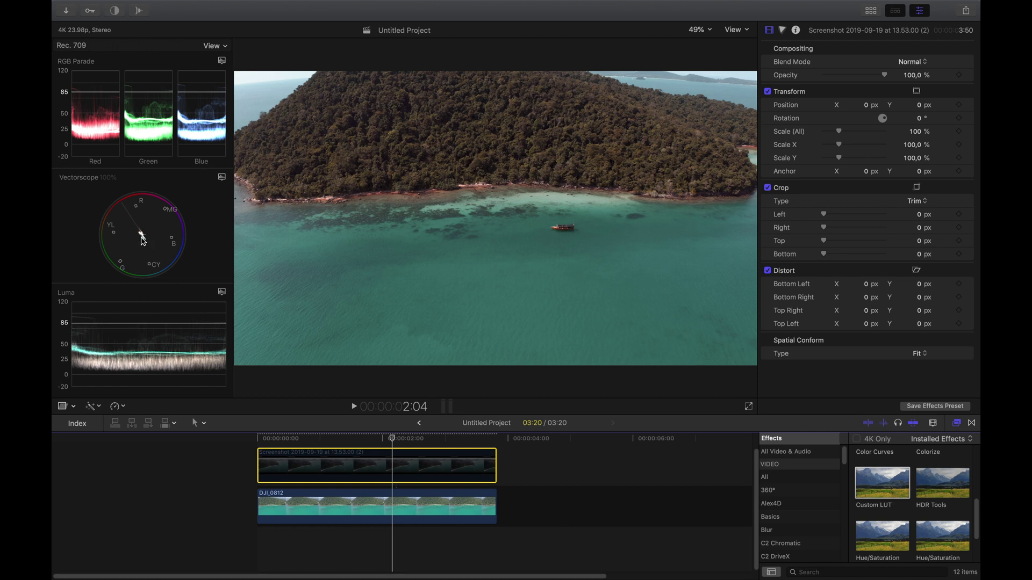
pyautogui.press('super+Down')
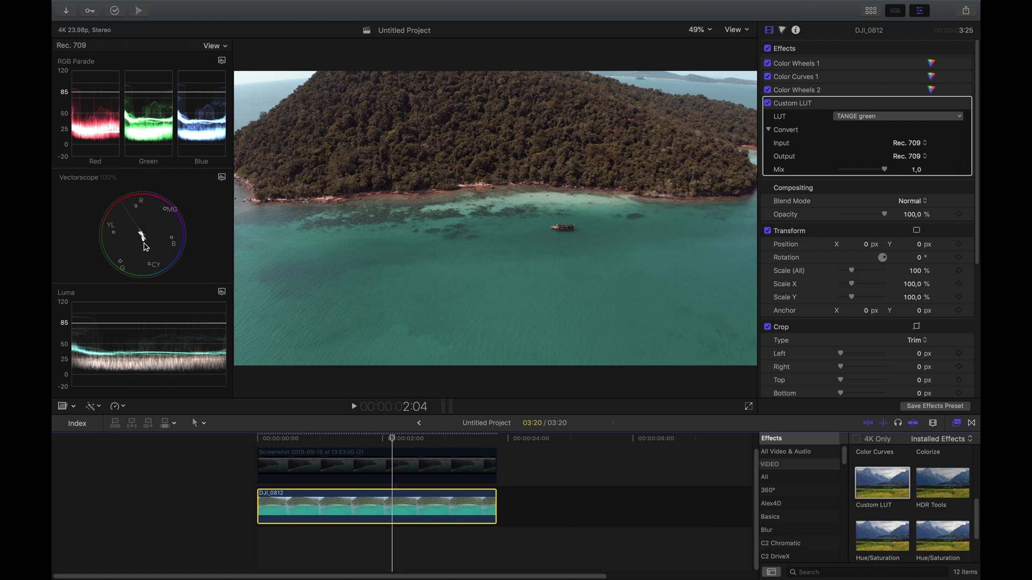
pyautogui.click(428, 456)
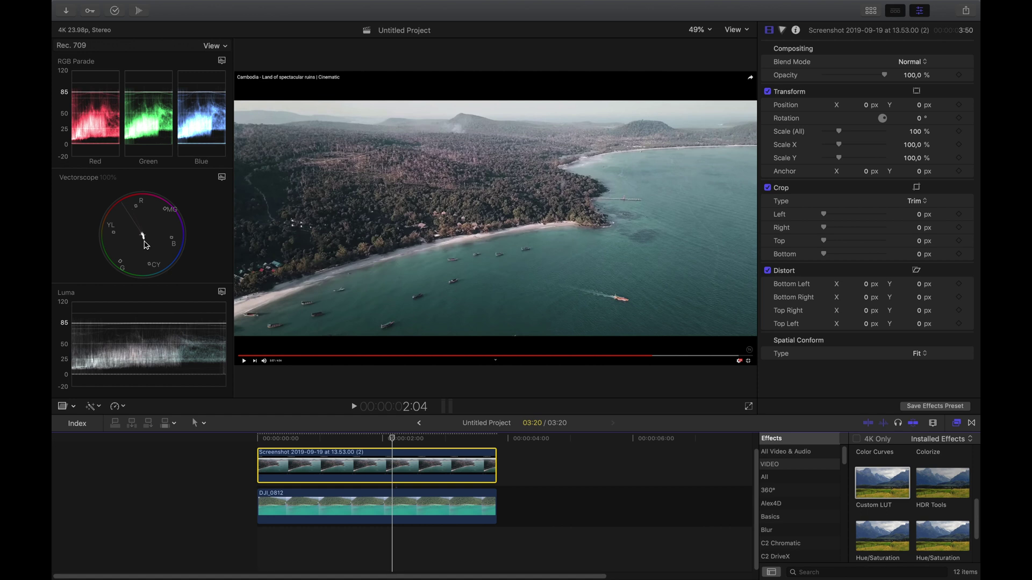
pyautogui.press('v')
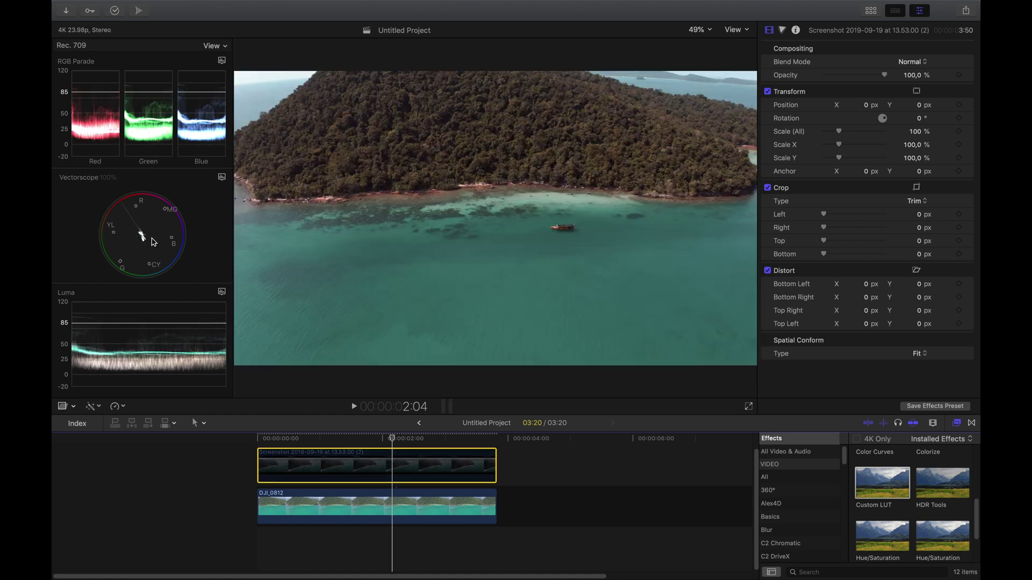
pyautogui.press('v')
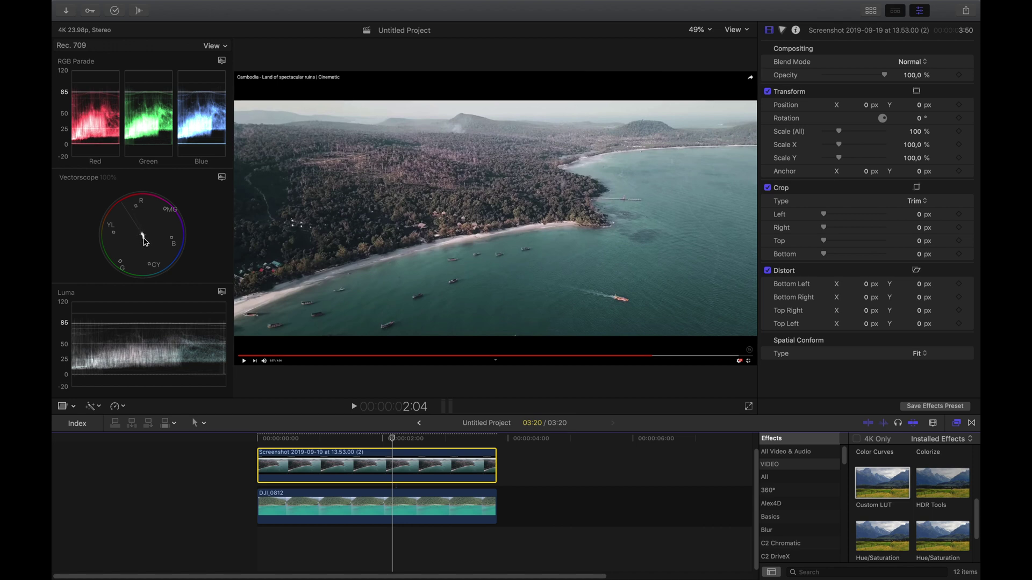
pyautogui.press('v')
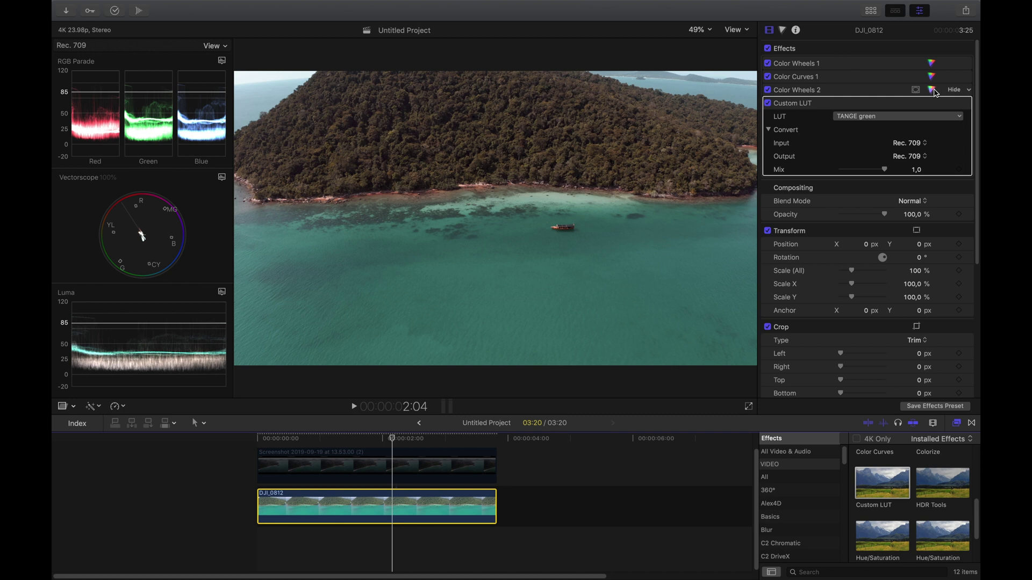
# Lower the master saturation of the DJI_0812 clip in Color Wheels 2 and fine-tune it against the reference screenshot clip
pyautogui.click(933, 91)
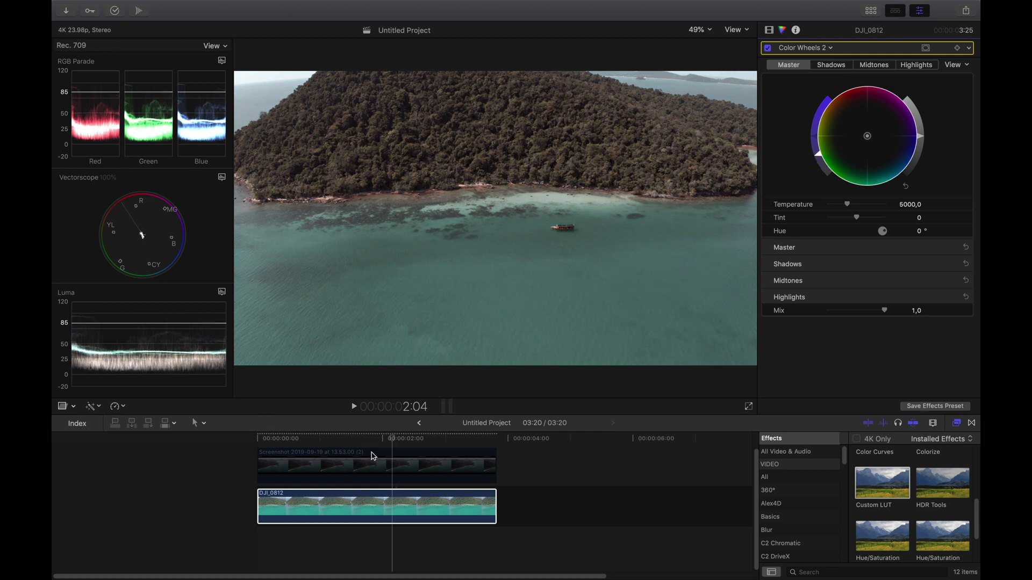
pyautogui.click(385, 468)
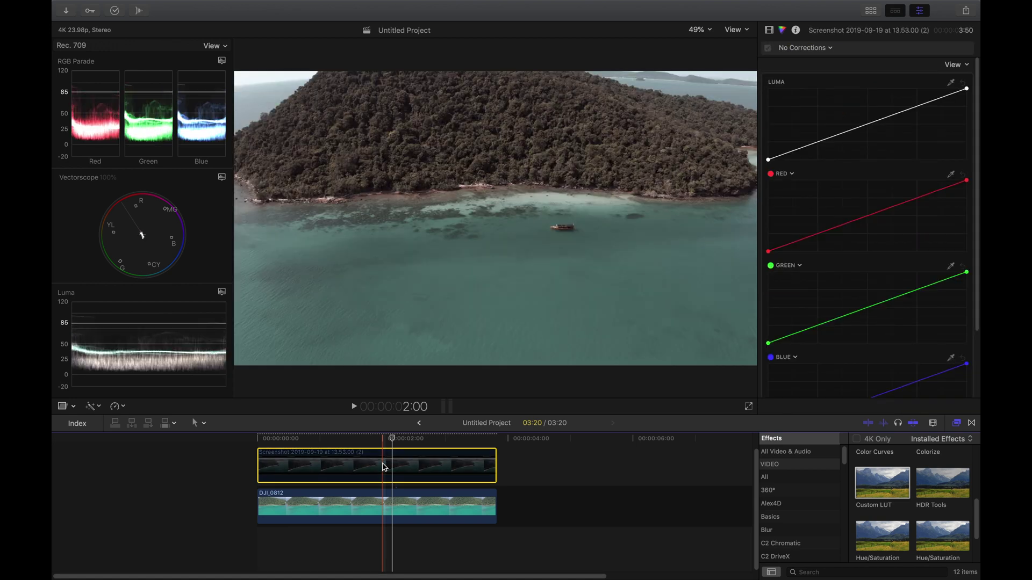
pyautogui.press('v')
pyautogui.press('v')
pyautogui.press('v')
pyautogui.click(384, 505)
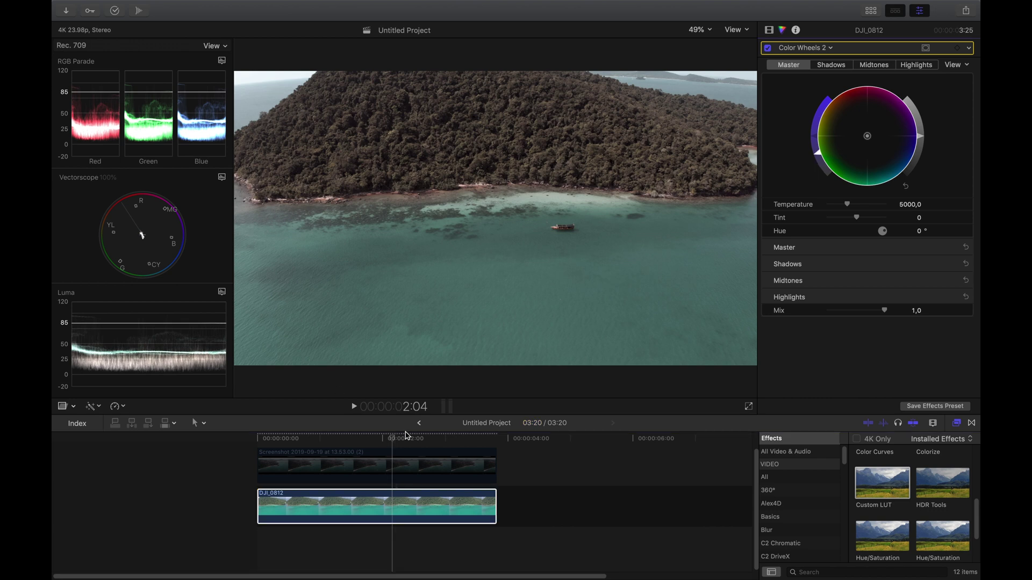
# Compare the luma and vectorscope traces of the reference screenshot clip with the desaturated DJI_0812 clip, leaving the reference disabled
pyautogui.click(398, 457)
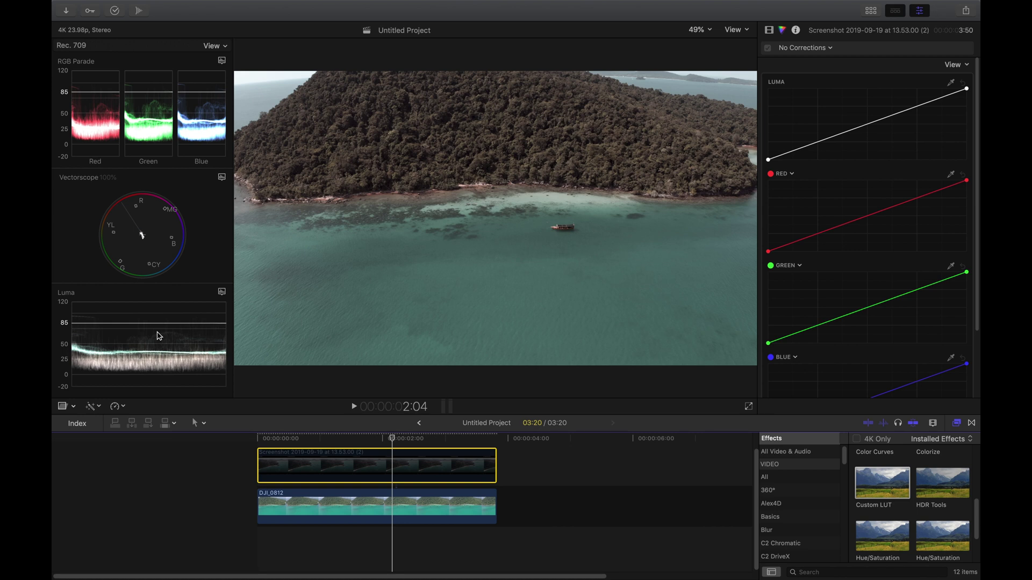
pyautogui.press('v')
pyautogui.press('v')
pyautogui.press('v')
pyautogui.press('v')
pyautogui.press('v')
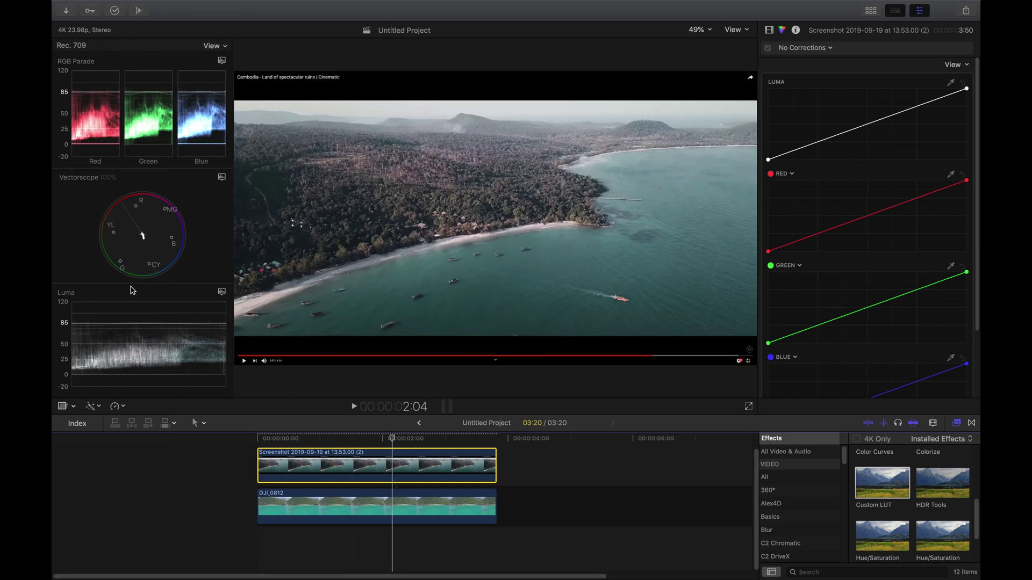
pyautogui.press('v')
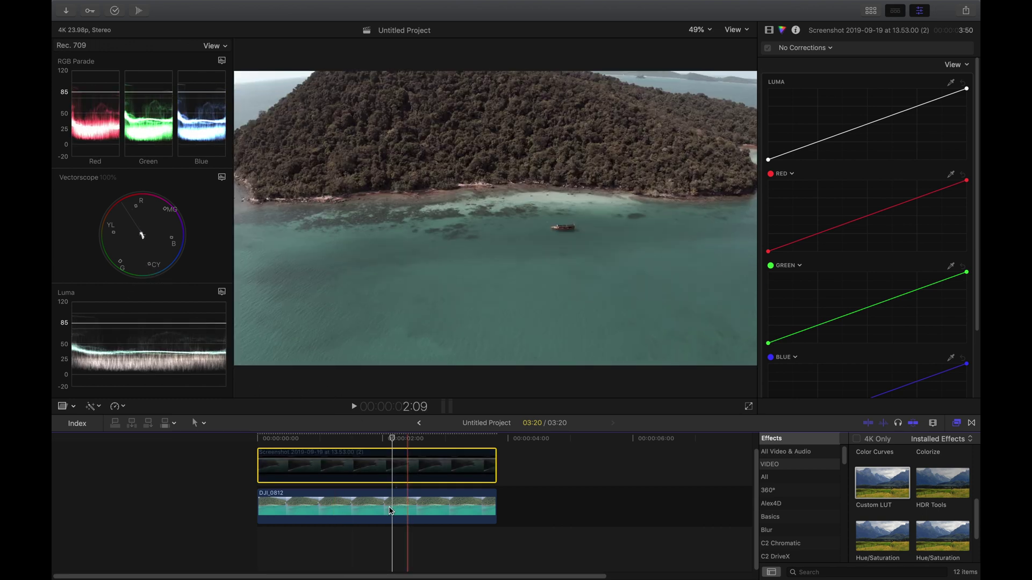
pyautogui.press('v')
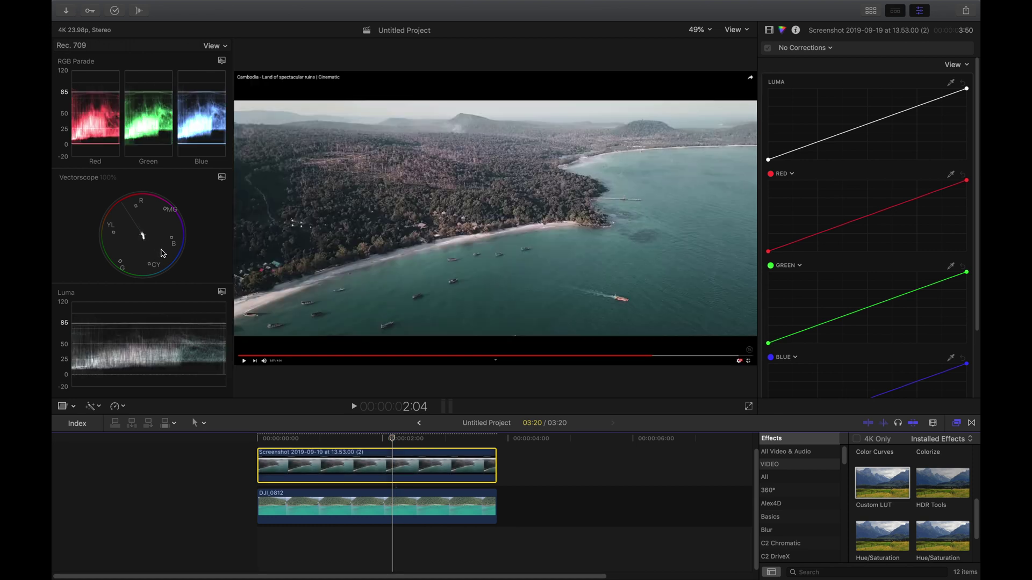
pyautogui.press('v')
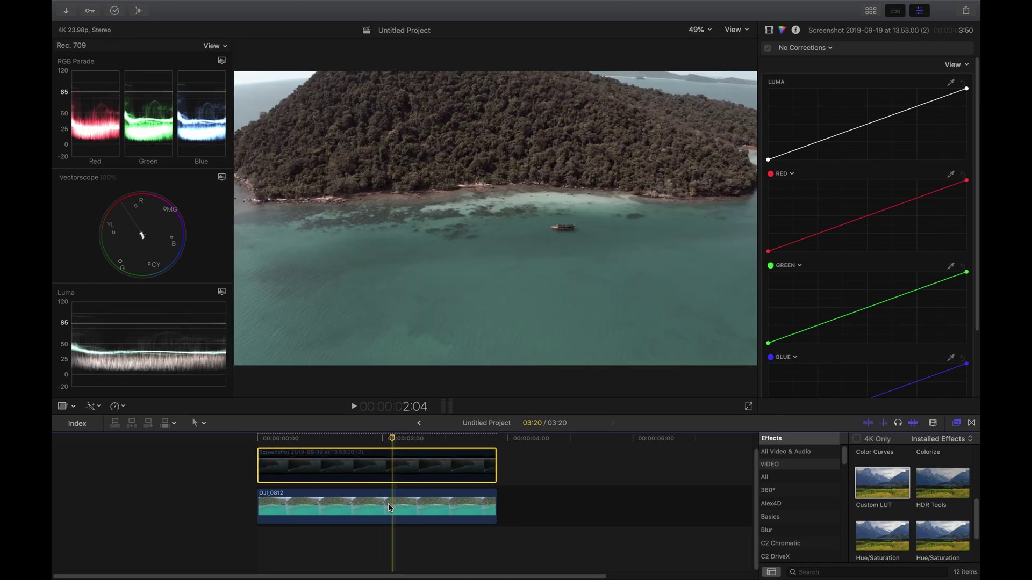
# Add Hue/Saturation Curves to the DJI_0812 clip, sample the water for Hue vs Hue and lower the middle point slightly toward blue
pyautogui.click(391, 508)
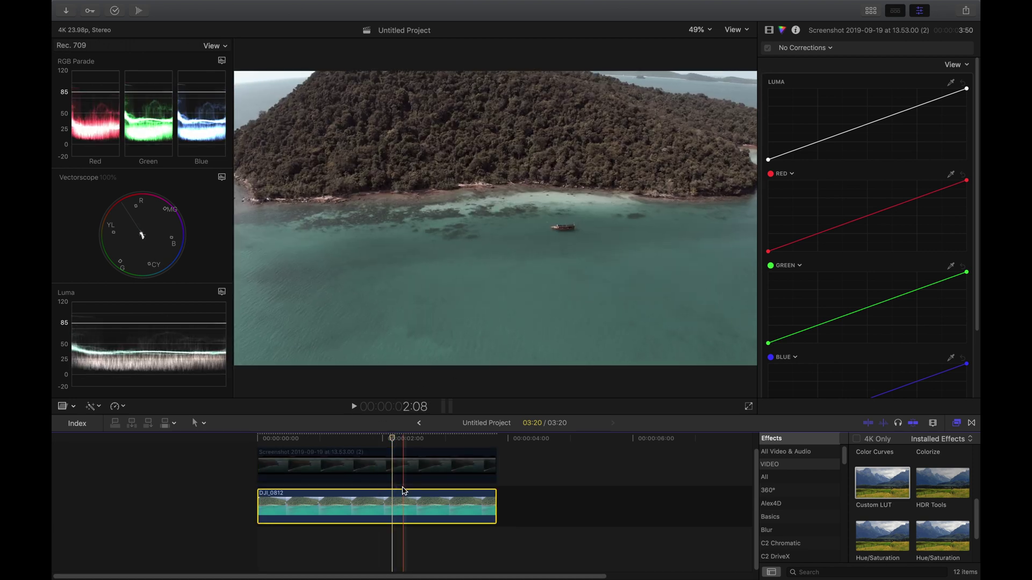
pyautogui.click(826, 47)
pyautogui.click(822, 144)
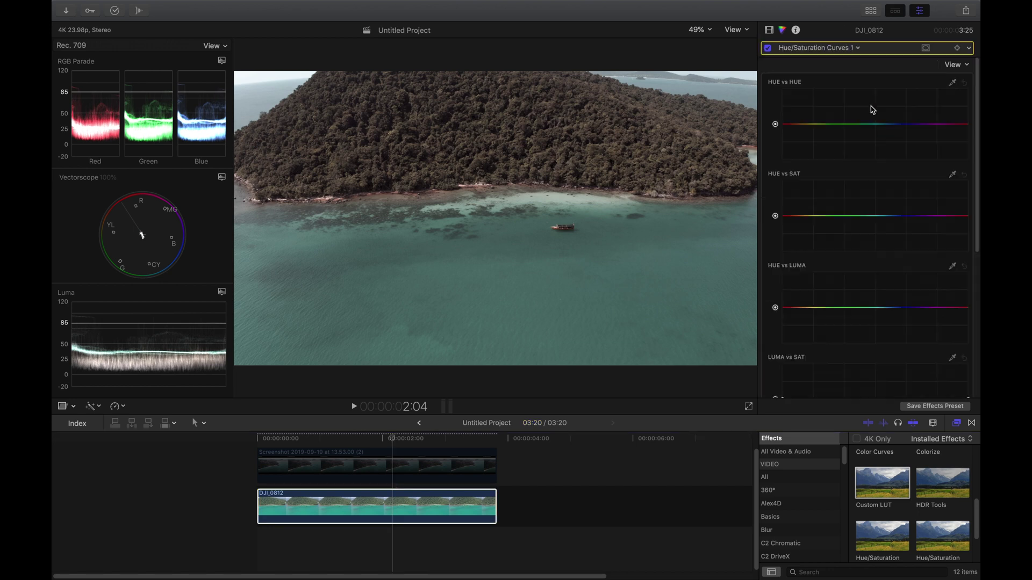
pyautogui.click(953, 84)
pyautogui.moveTo(497, 305); pyautogui.dragTo(533, 324)
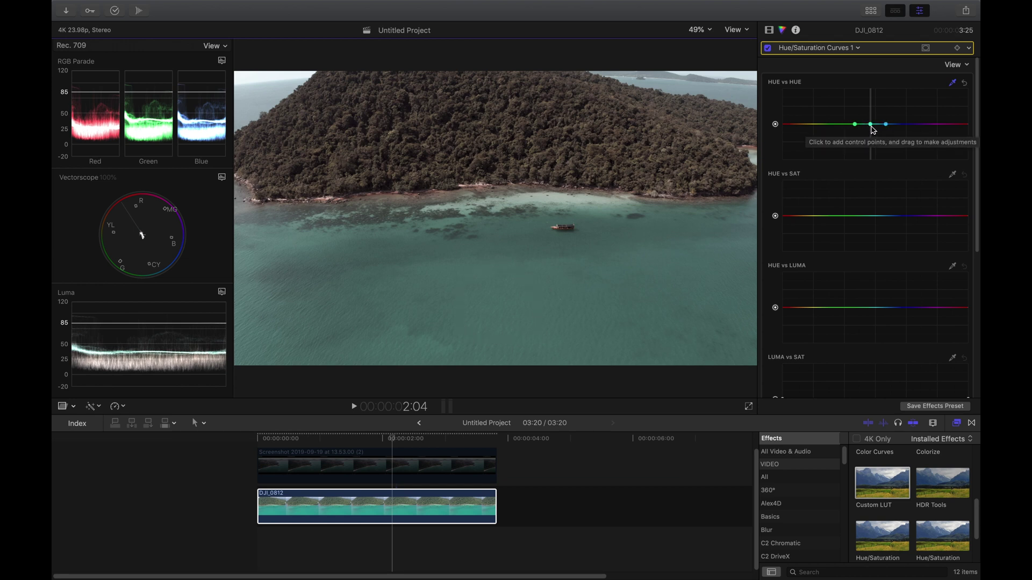
pyautogui.click(871, 126)
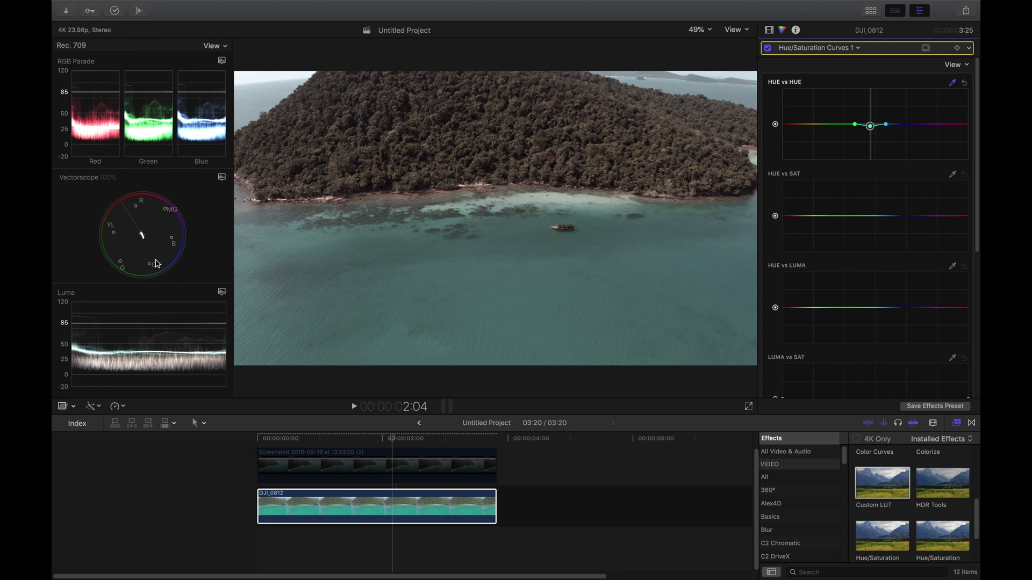
# Toggle the reference screenshot clip to check the shifted water hue against it in the vectorscope, leaving it disabled
pyautogui.click(393, 473)
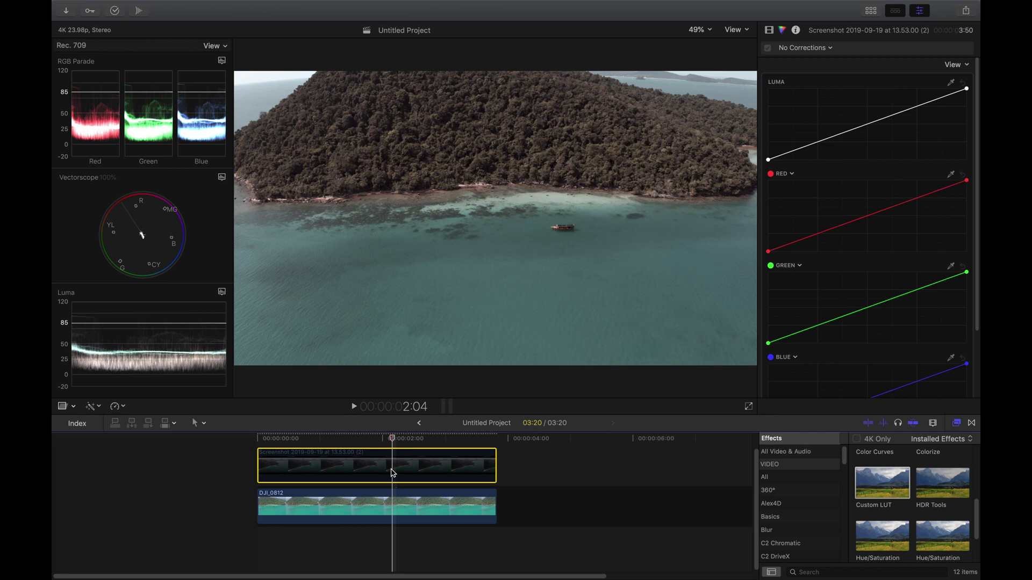
pyautogui.press('v')
pyautogui.press('super+Down')
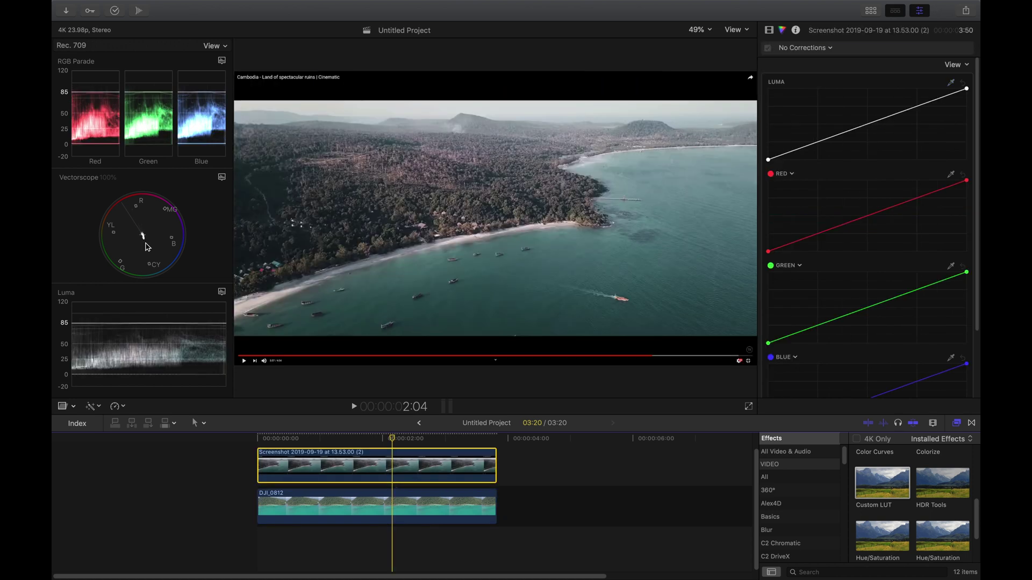
pyautogui.press('v')
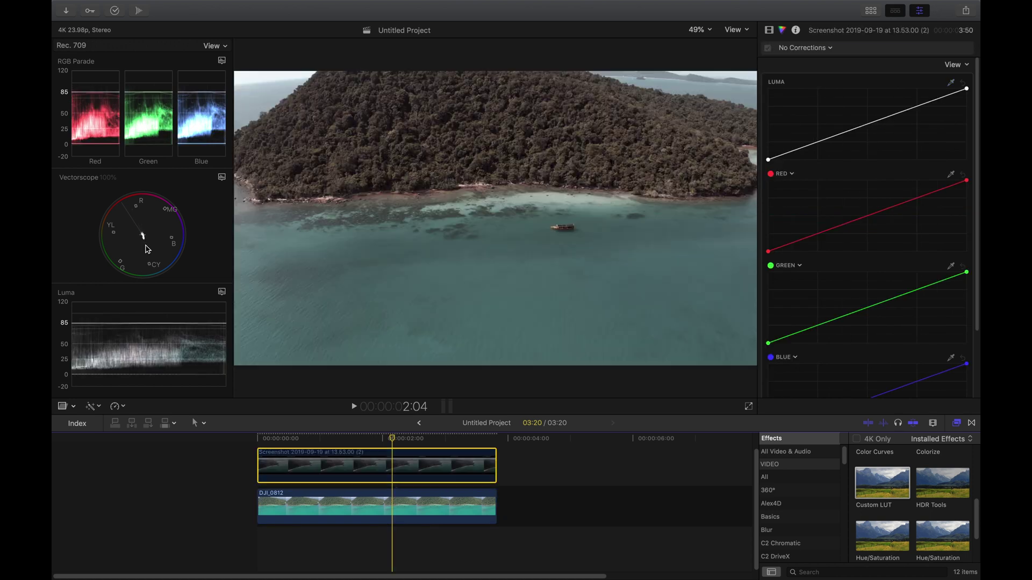
pyautogui.press('v')
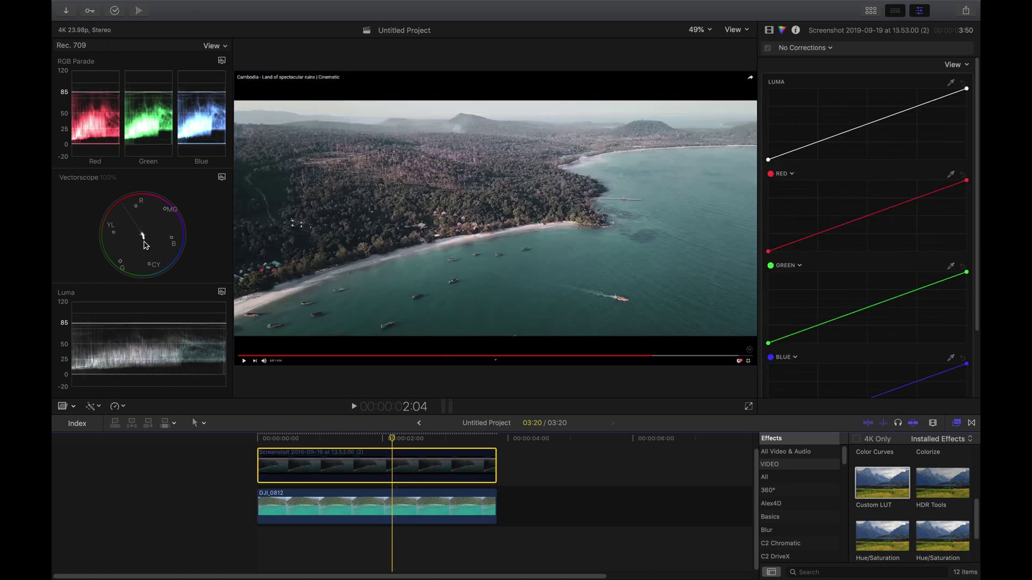
pyautogui.press('v')
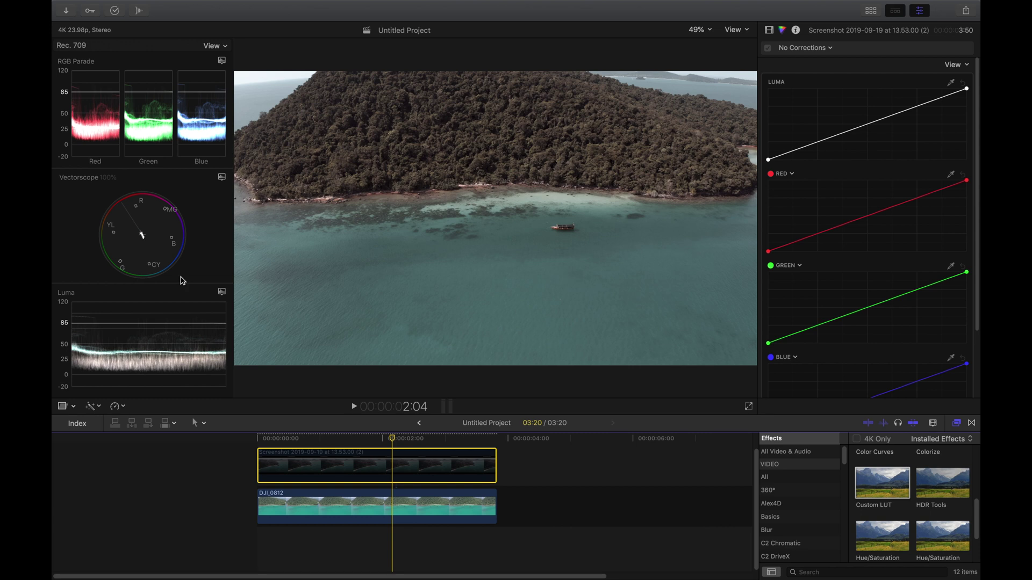
# Raise the master saturation of the DJI_0812 clip slightly in Color Wheels 2 and return to its effects list
pyautogui.click(393, 504)
pyautogui.click(768, 31)
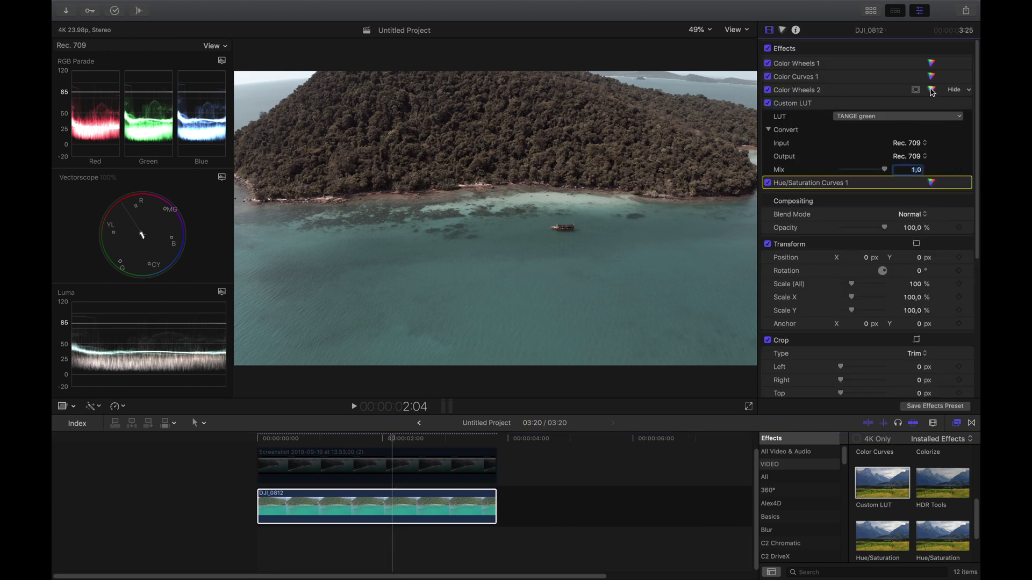
pyautogui.click(931, 90)
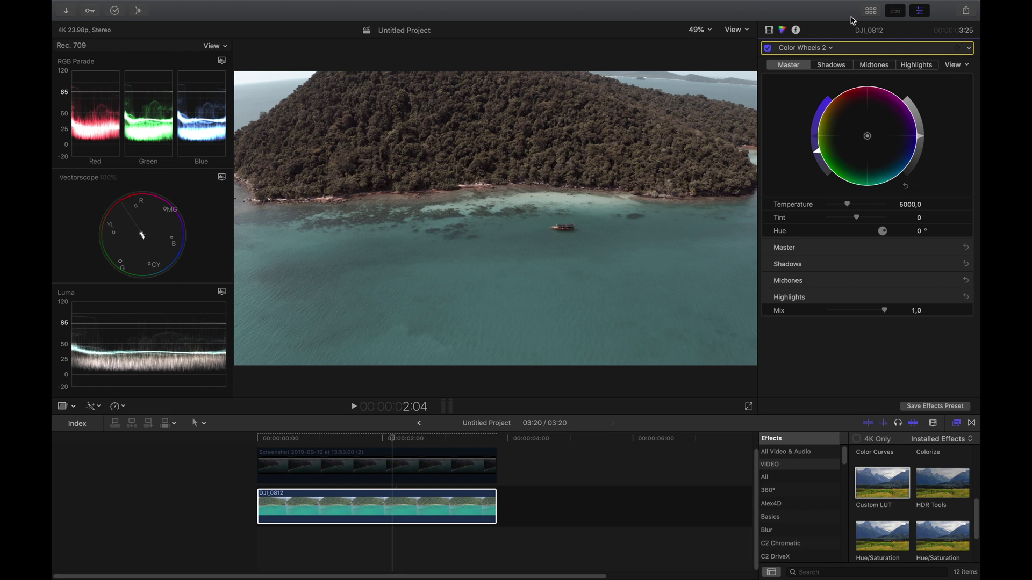
pyautogui.click(774, 32)
# Compare the DJI_0812 clip with the reference screenshot clip again after the saturation adjustment, leaving the reference disabled
pyautogui.click(379, 463)
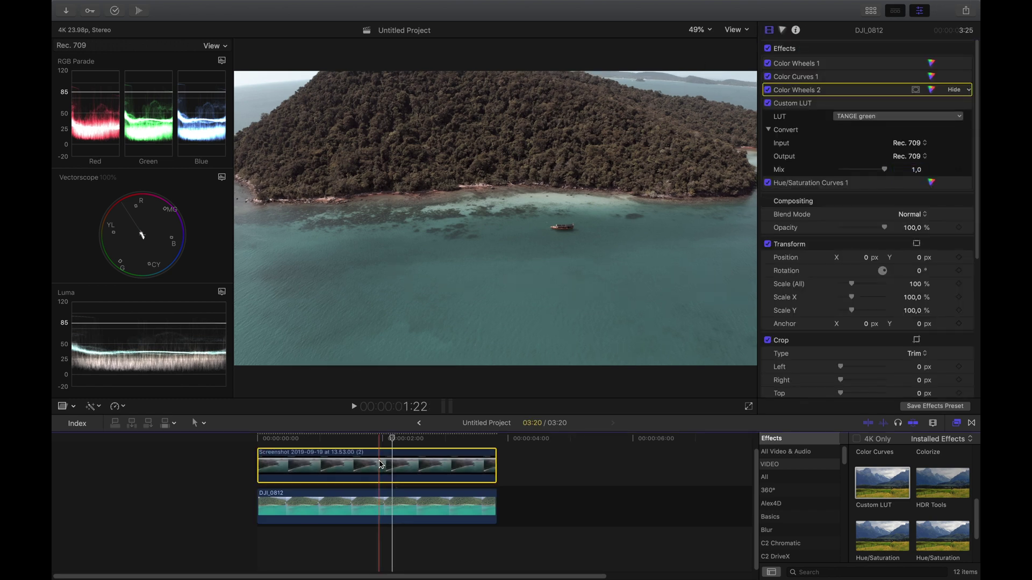
pyautogui.press('v')
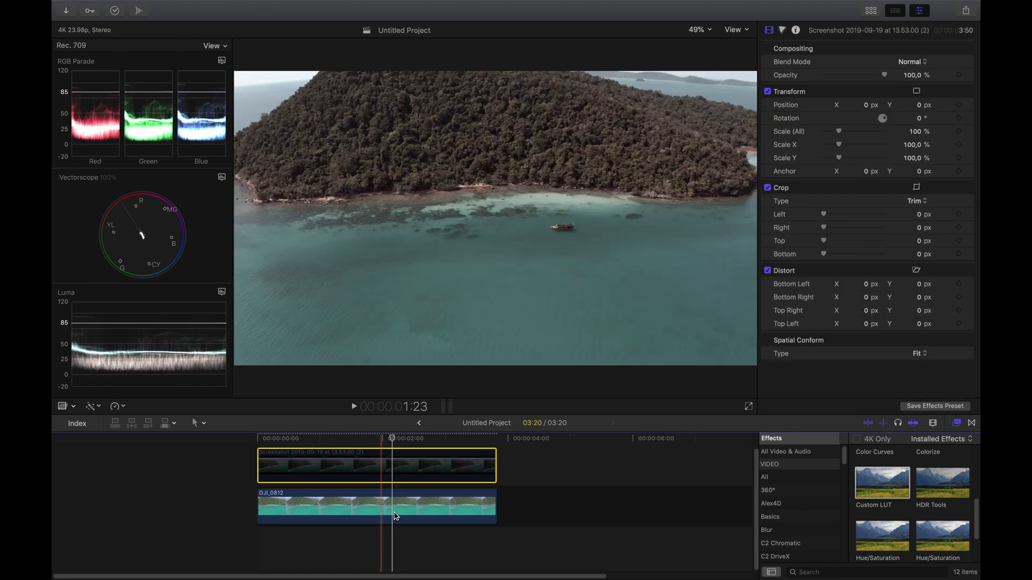
pyautogui.click(396, 519)
pyautogui.click(396, 464)
pyautogui.press('v')
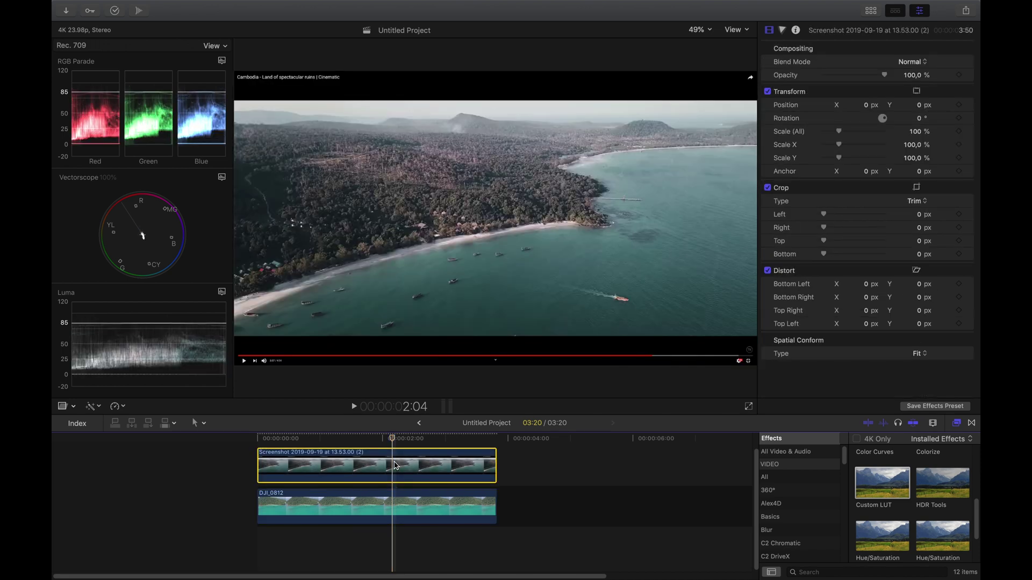
pyautogui.press('v')
pyautogui.click(400, 500)
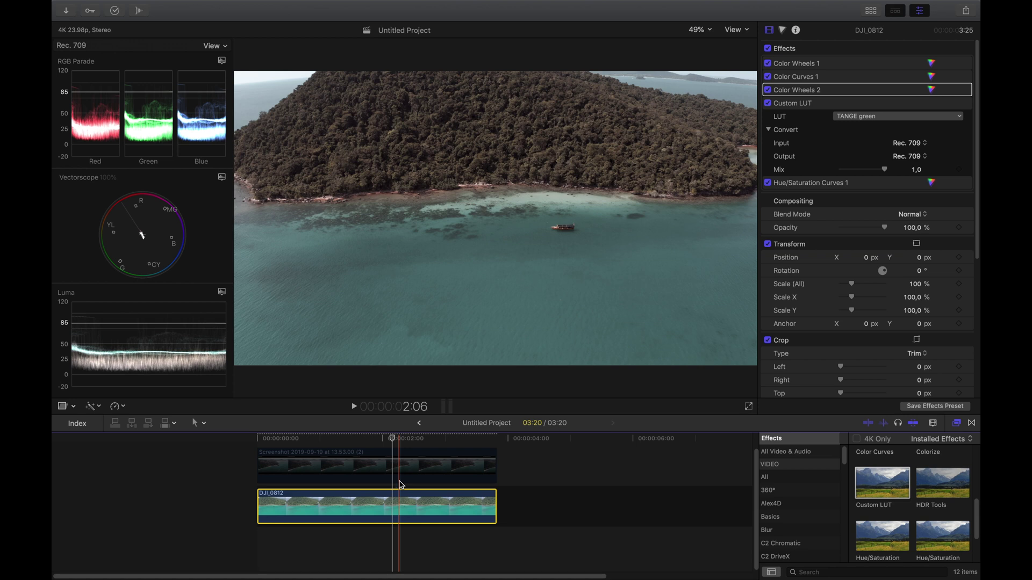
pyautogui.click(400, 481)
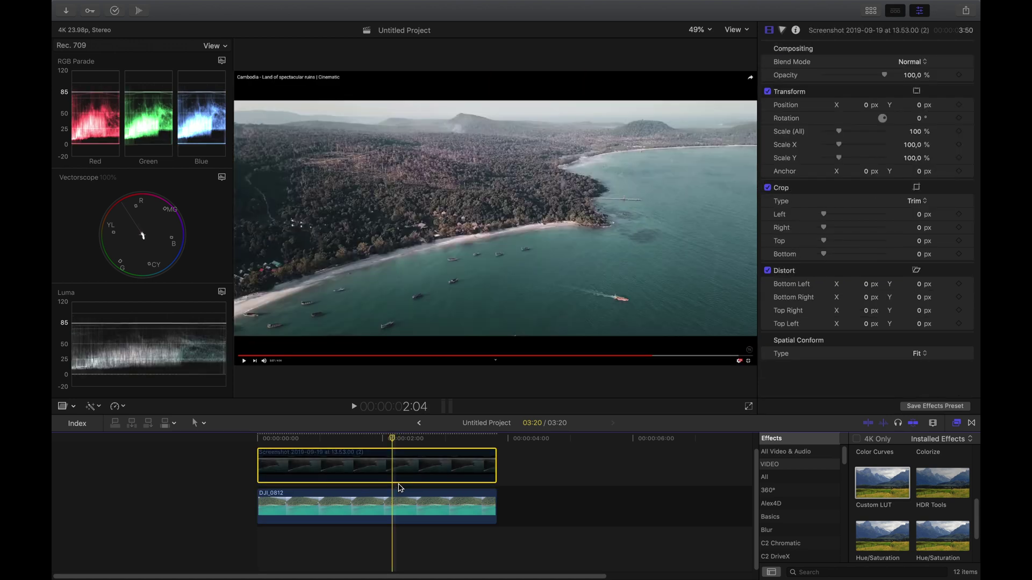
pyautogui.press('v')
# Add a control point in the green range of the Hue vs Luma curve in the DJI_0812 clip's Hue/Saturation Curves 1
pyautogui.click(398, 499)
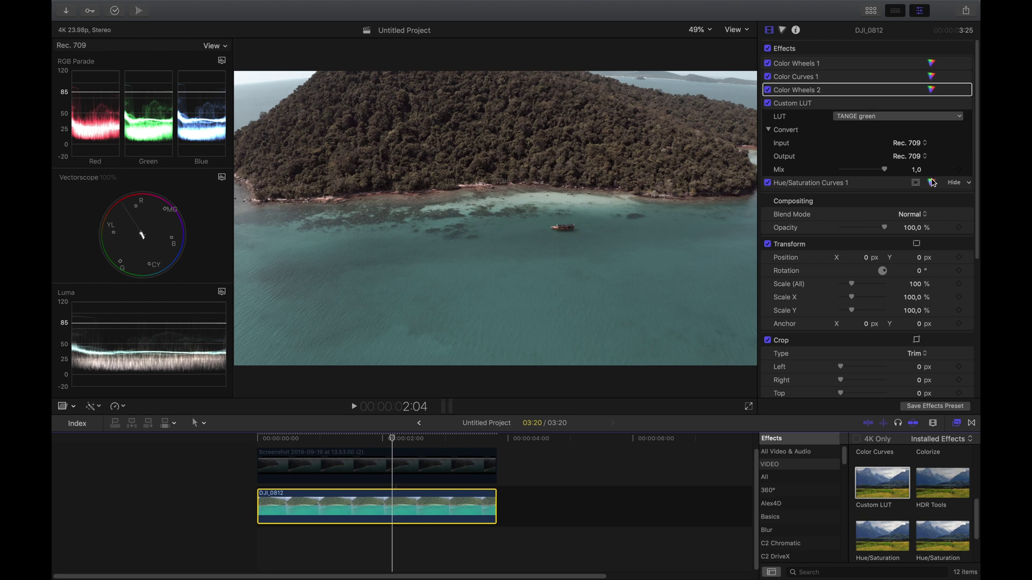
pyautogui.click(933, 183)
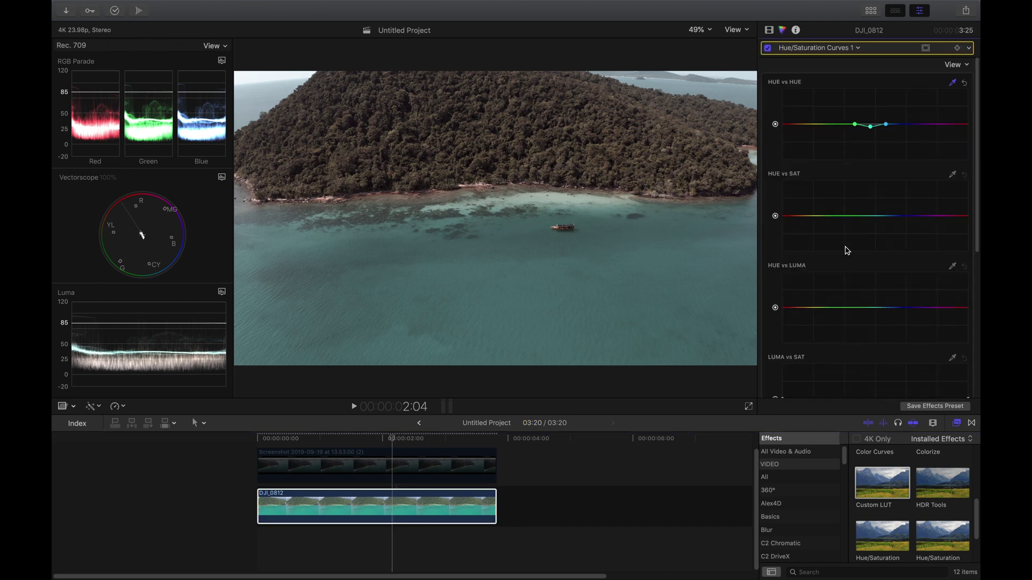
pyautogui.click(853, 308)
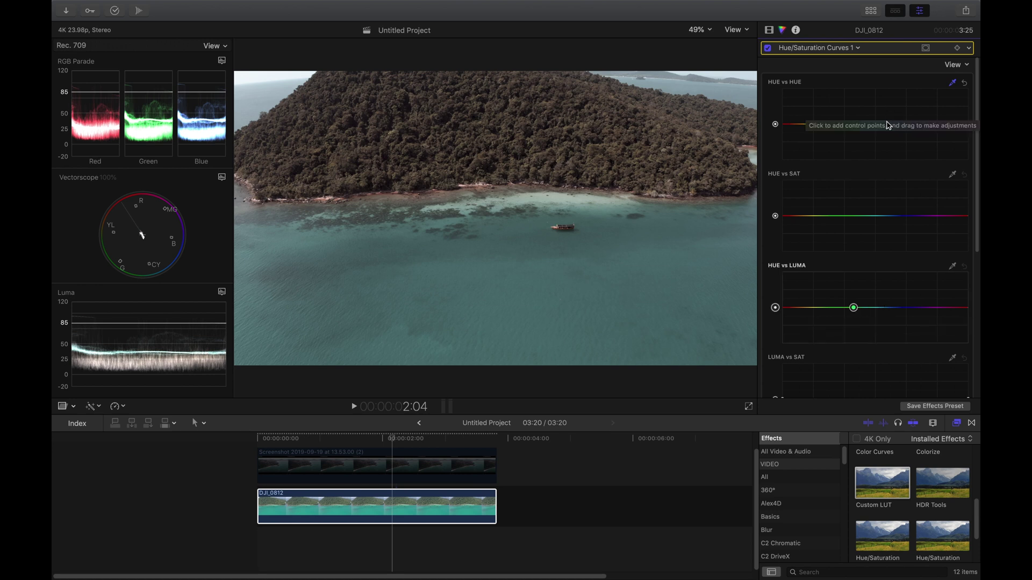
# Add blue and cyan control points to the Hue vs Luma curve, lower the cyan one slightly, and check the effect off and on
pyautogui.click(886, 310)
pyautogui.click(870, 308)
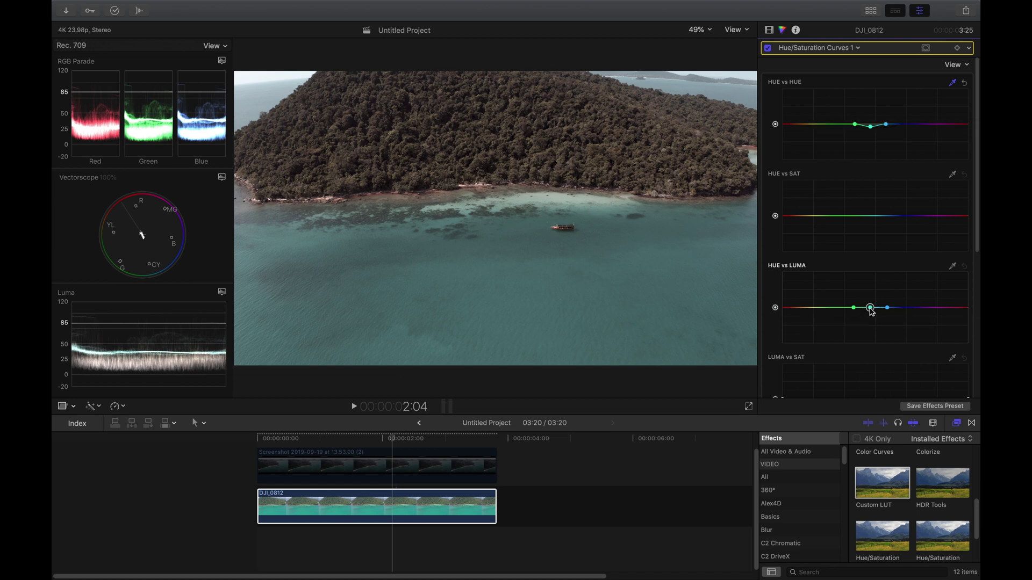
pyautogui.moveTo(871, 311); pyautogui.dragTo(871, 317)
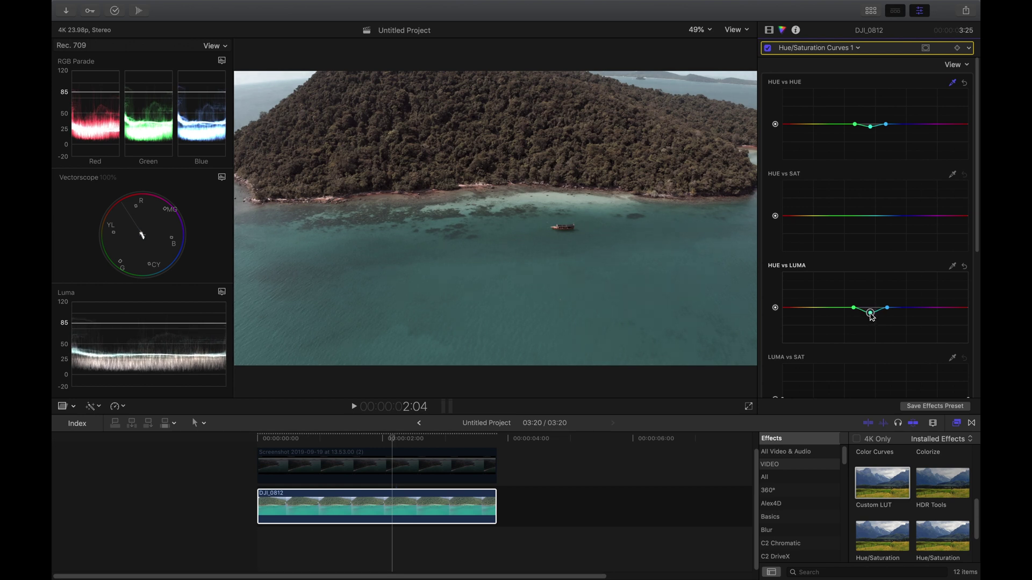
pyautogui.moveTo(870, 316); pyautogui.dragTo(871, 316)
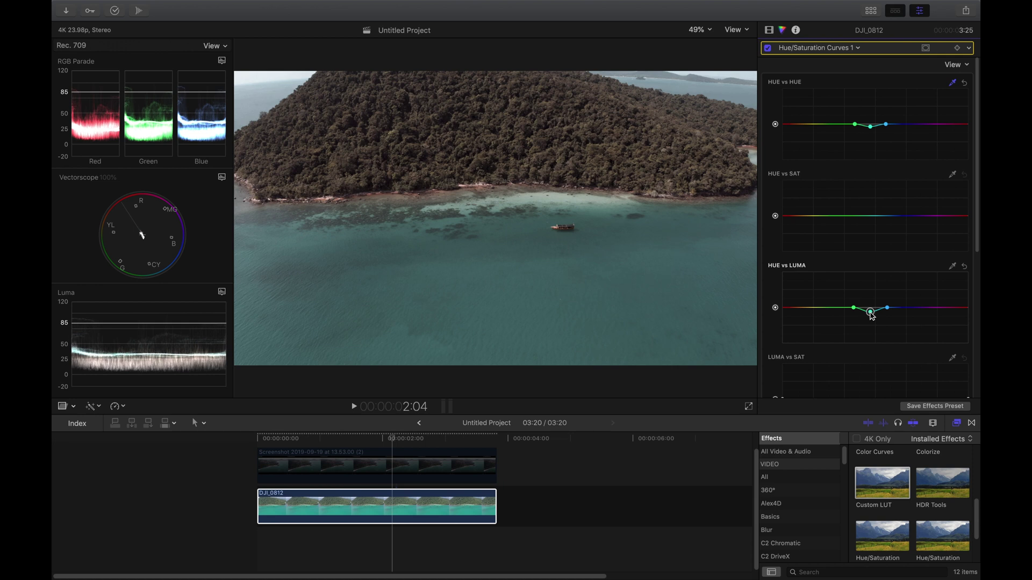
pyautogui.click(767, 48)
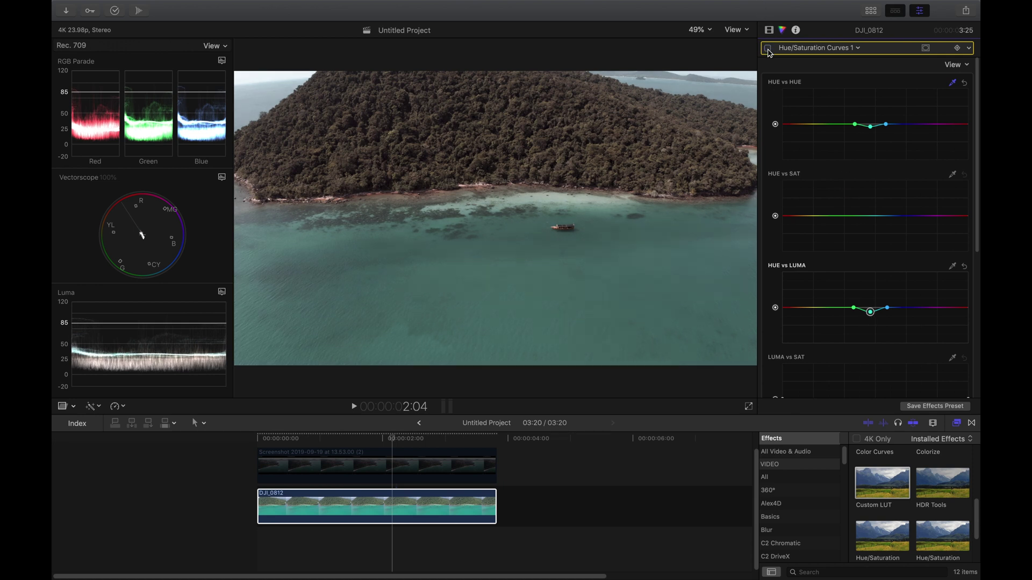
pyautogui.click(767, 48)
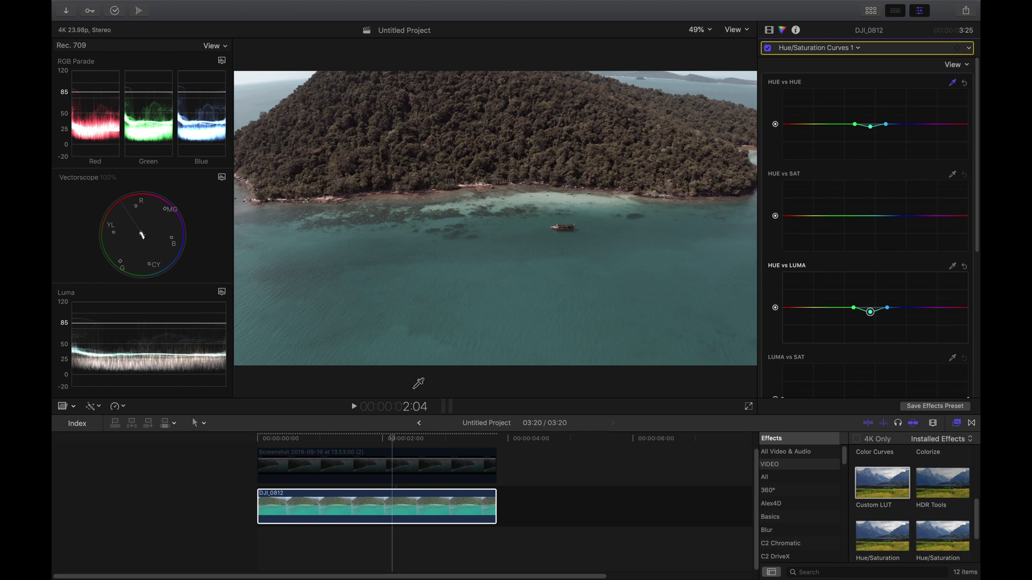
# Toggle the reference screenshot clip to compare its water and vectorscope trace with the darkened DJI_0812 water, leaving the reference disabled
pyautogui.click(398, 459)
pyautogui.press('v')
pyautogui.press('v')
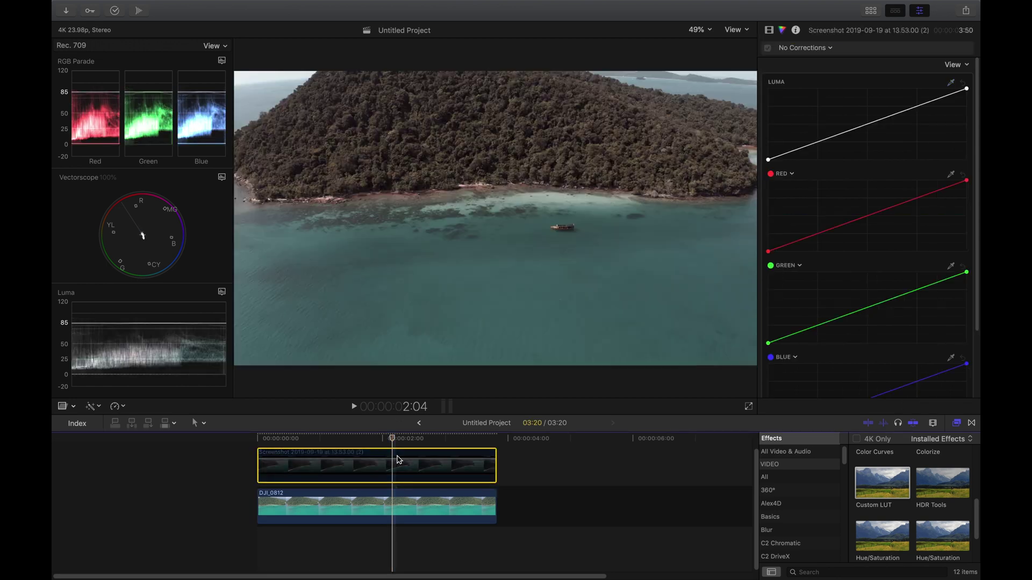
pyautogui.press('v')
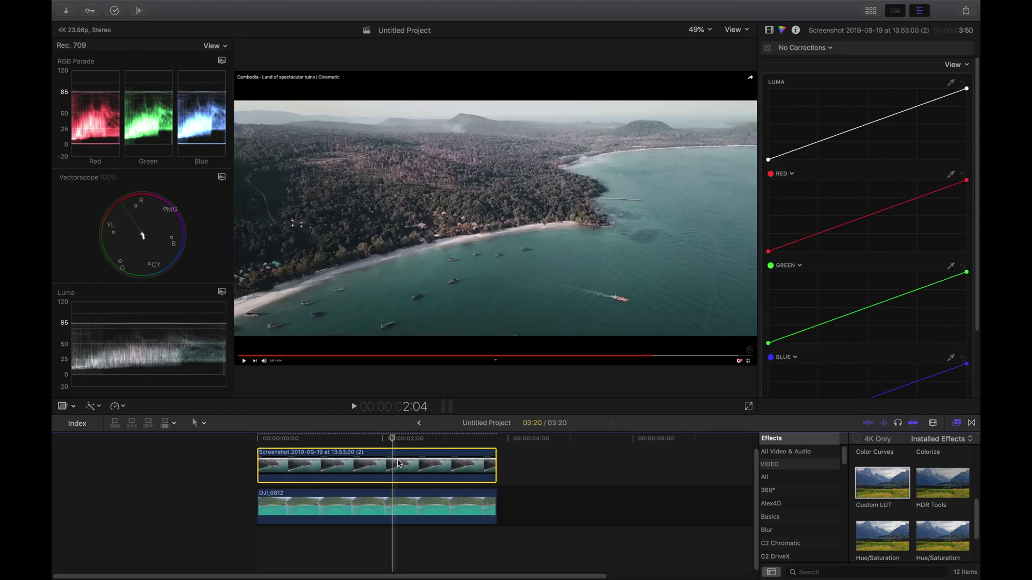
pyautogui.press('v')
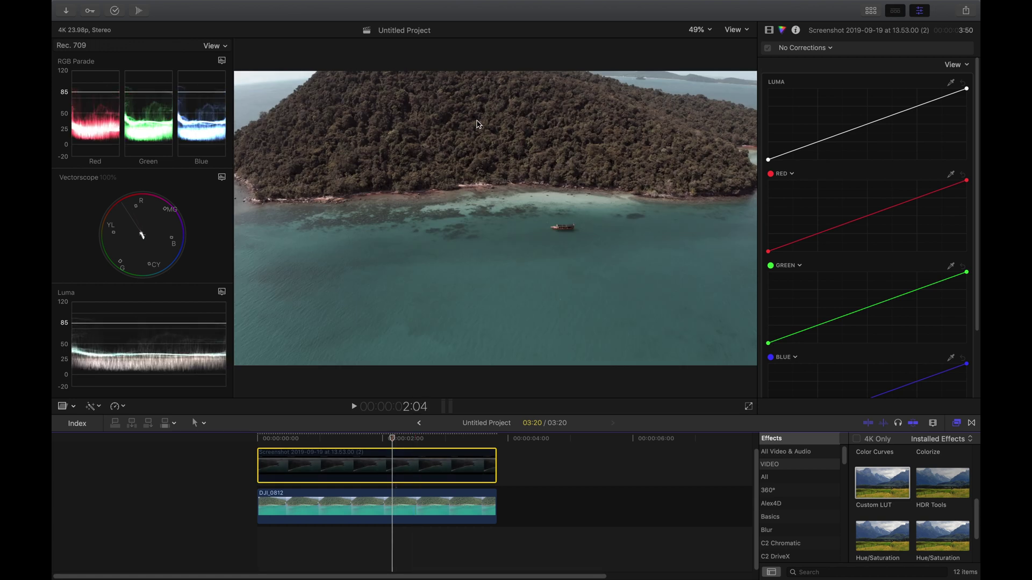
pyautogui.press('v')
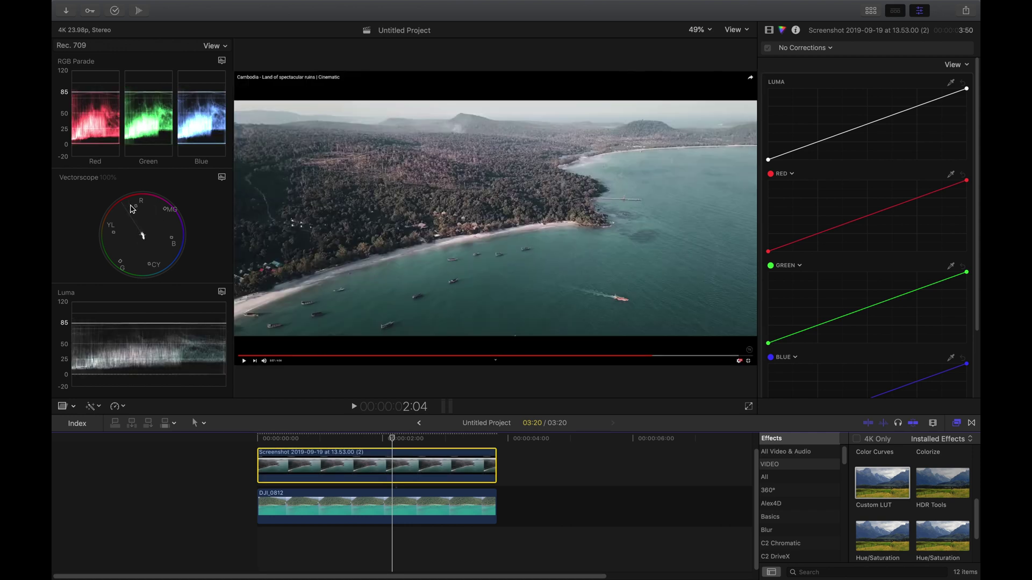
pyautogui.press('v')
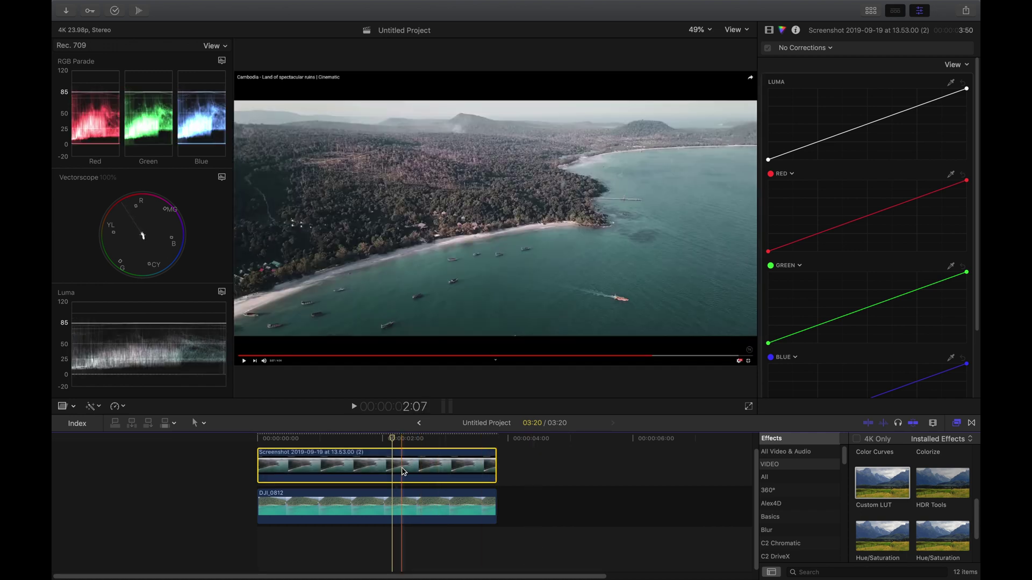
pyautogui.press('v')
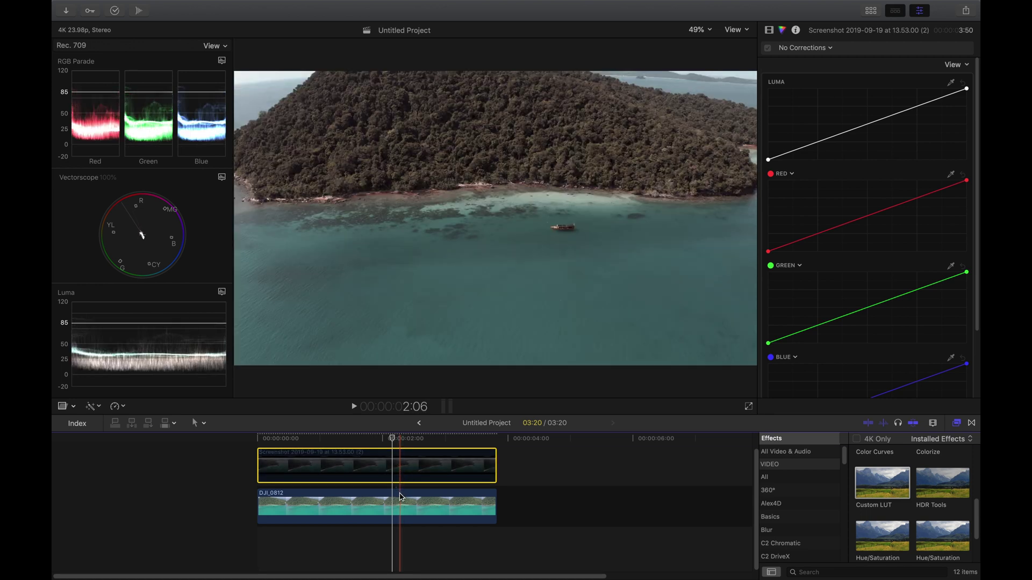
# Add purple and red control points to the DJI_0812 clip's Hue vs Hue curve and raise the red one slightly
pyautogui.click(401, 505)
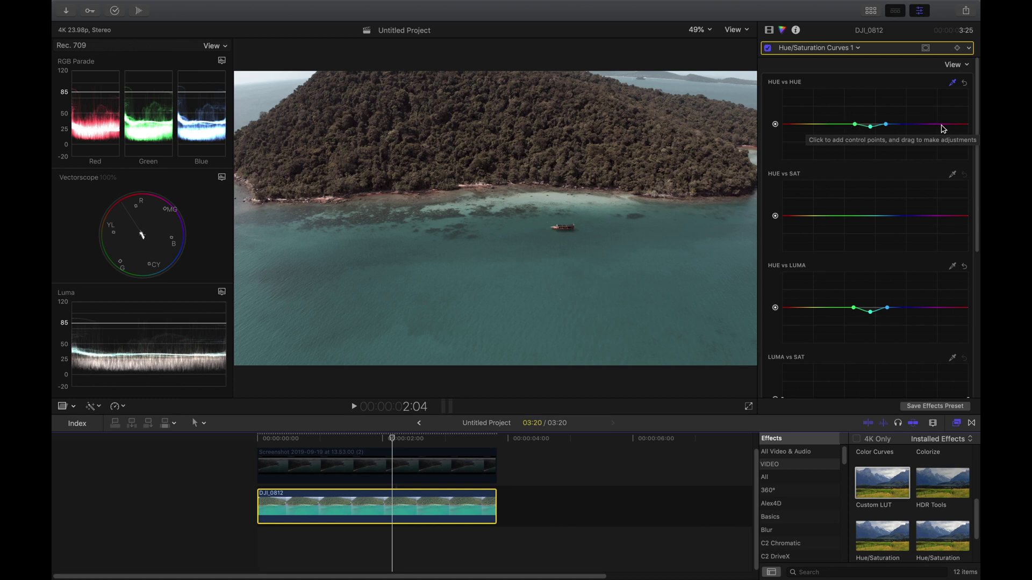
pyautogui.click(951, 84)
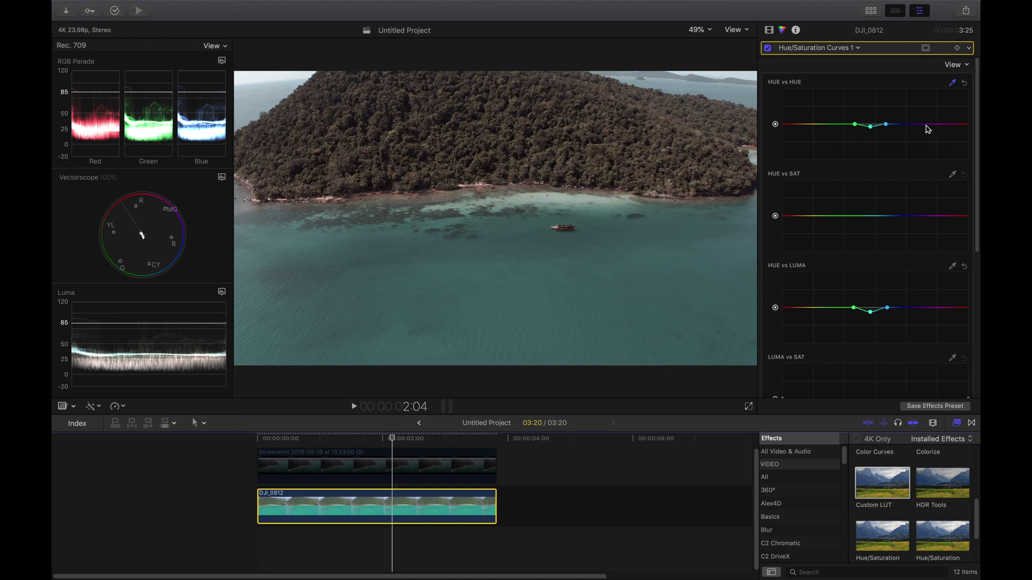
pyautogui.click(929, 125)
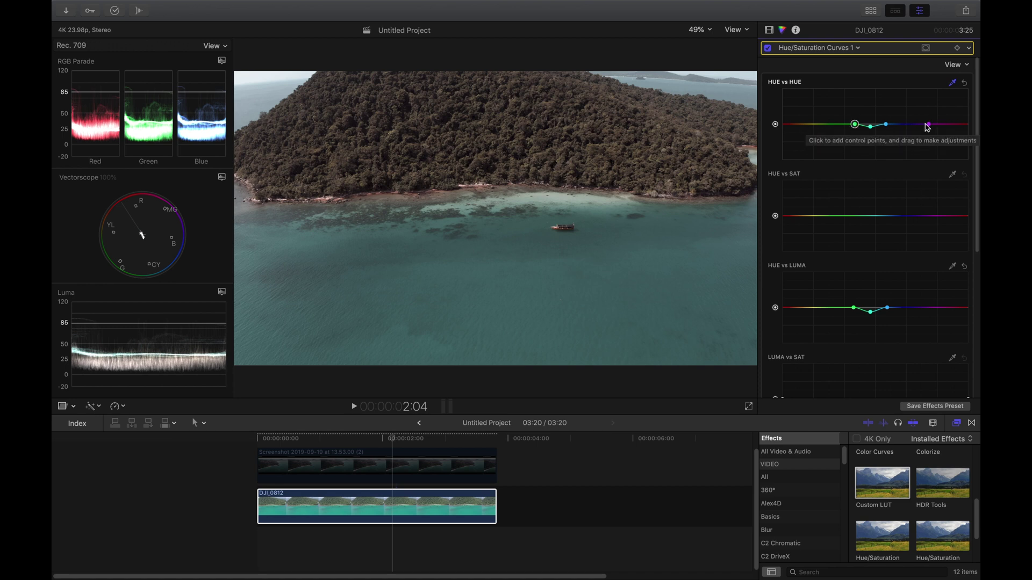
pyautogui.click(787, 125)
pyautogui.moveTo(787, 124); pyautogui.dragTo(787, 126)
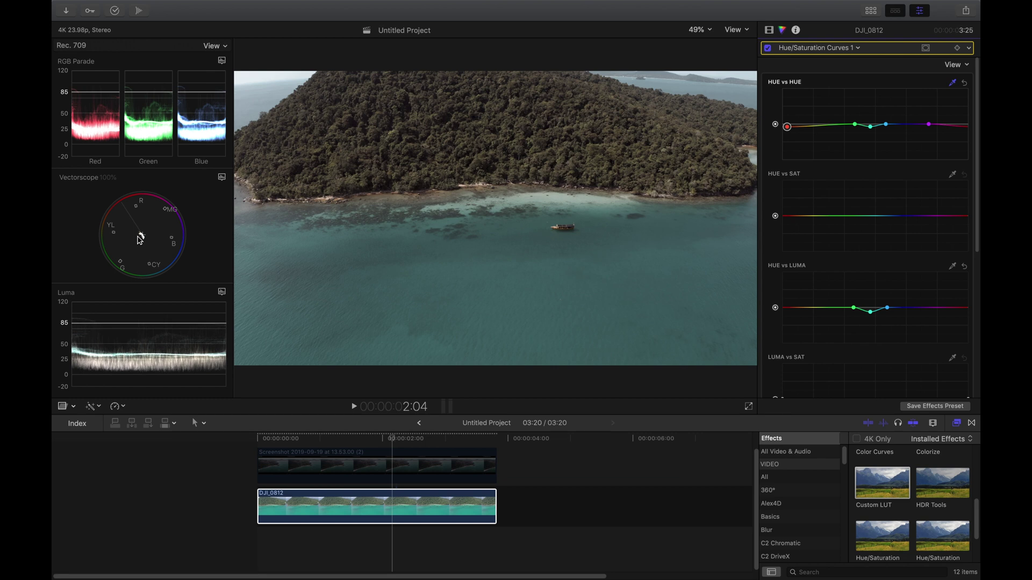
pyautogui.moveTo(787, 128); pyautogui.dragTo(787, 124)
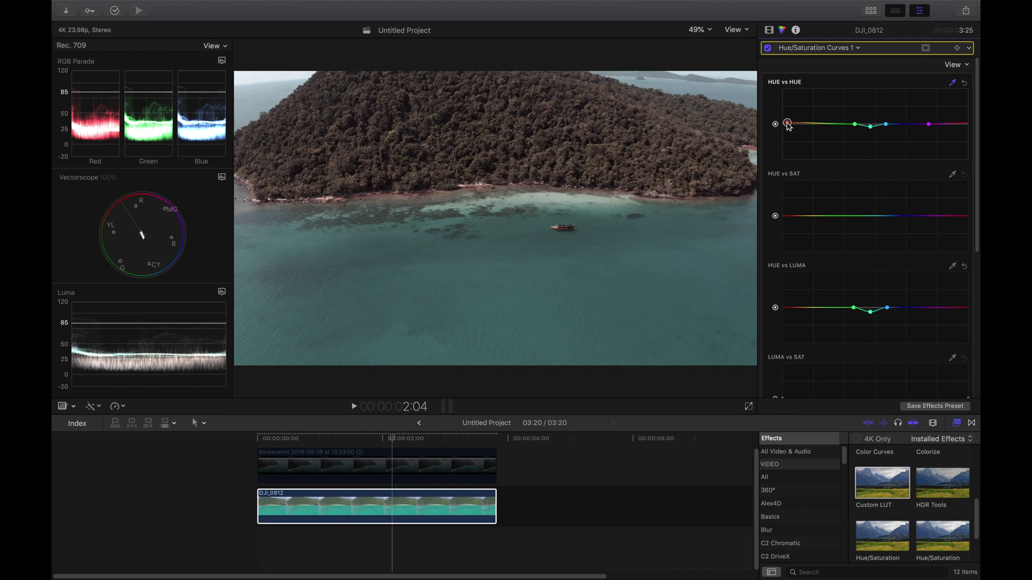
pyautogui.moveTo(788, 125); pyautogui.dragTo(787, 123)
pyautogui.moveTo(788, 126); pyautogui.dragTo(789, 125)
# Toggle the reference screenshot clip to compare its foliage hue with the red-shifted DJI_0812 clip, leaving the reference disabled
pyautogui.click(397, 460)
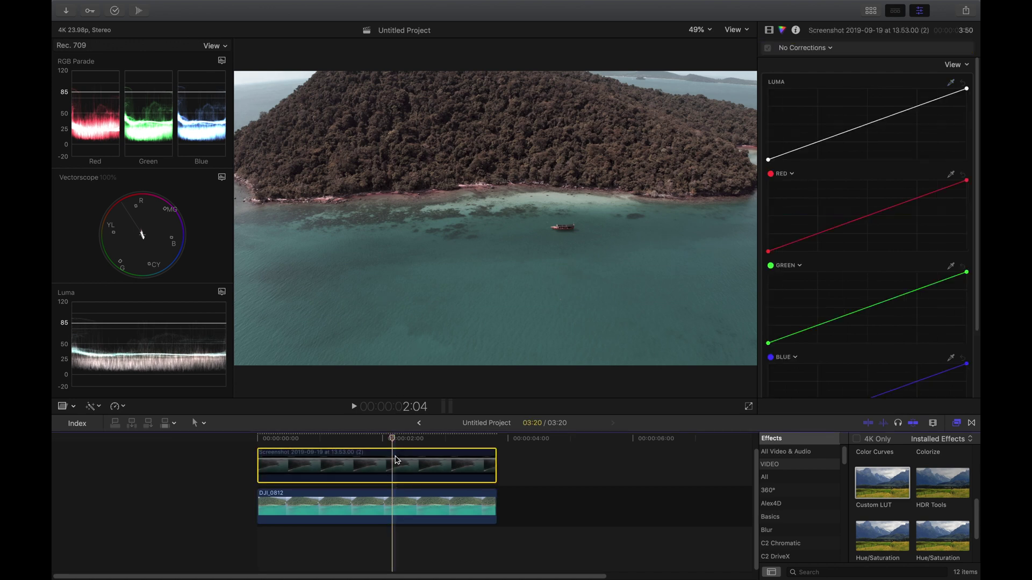
pyautogui.press('v')
pyautogui.press('v')
pyautogui.press('v')
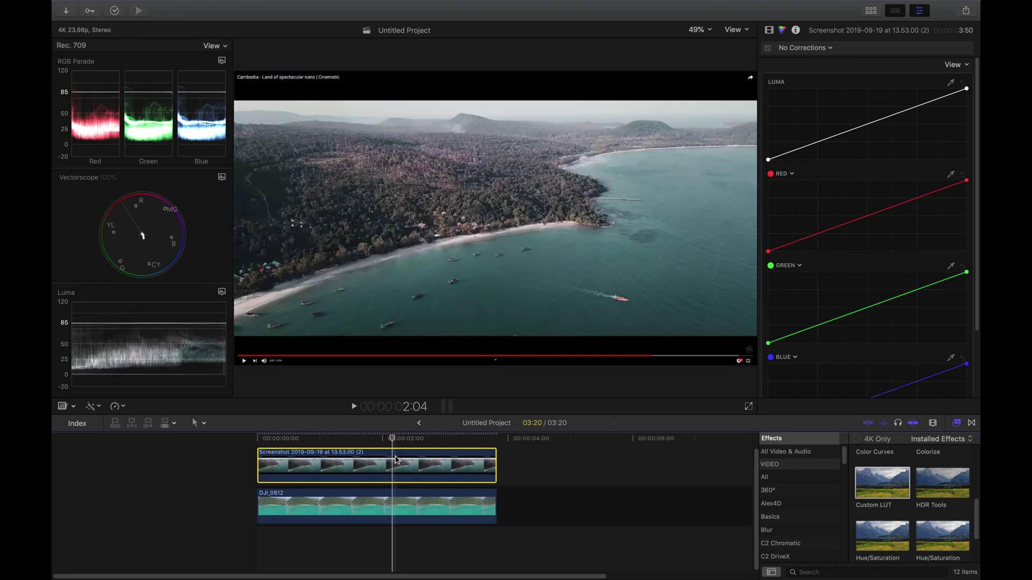
pyautogui.press('v')
pyautogui.press('v')
pyautogui.press('v')
# Fine-tune the red point on the DJI_0812 clip's Hue vs Hue curve and recheck it against the reference clip, leaving the reference disabled
pyautogui.click(392, 515)
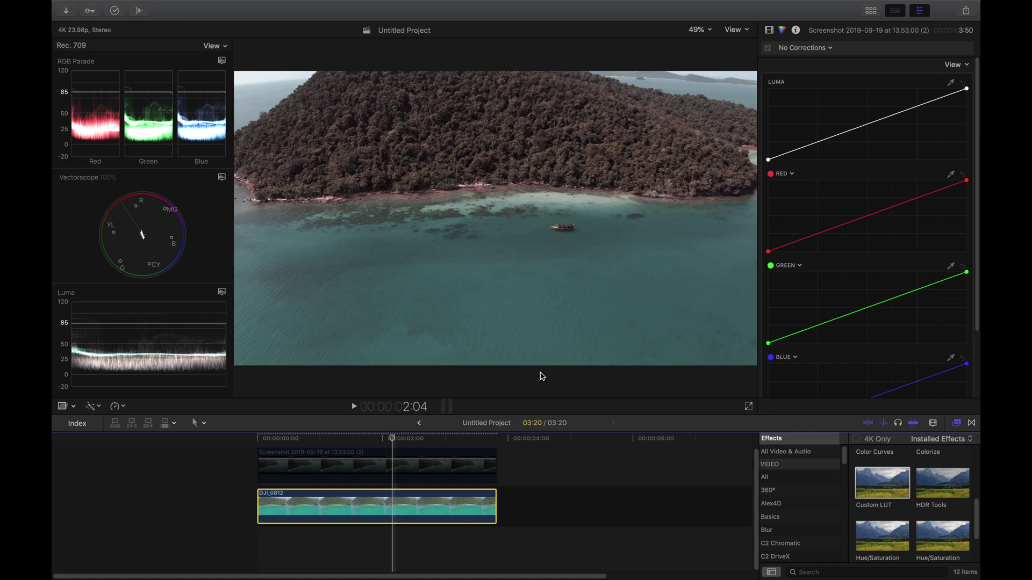
pyautogui.click(787, 123)
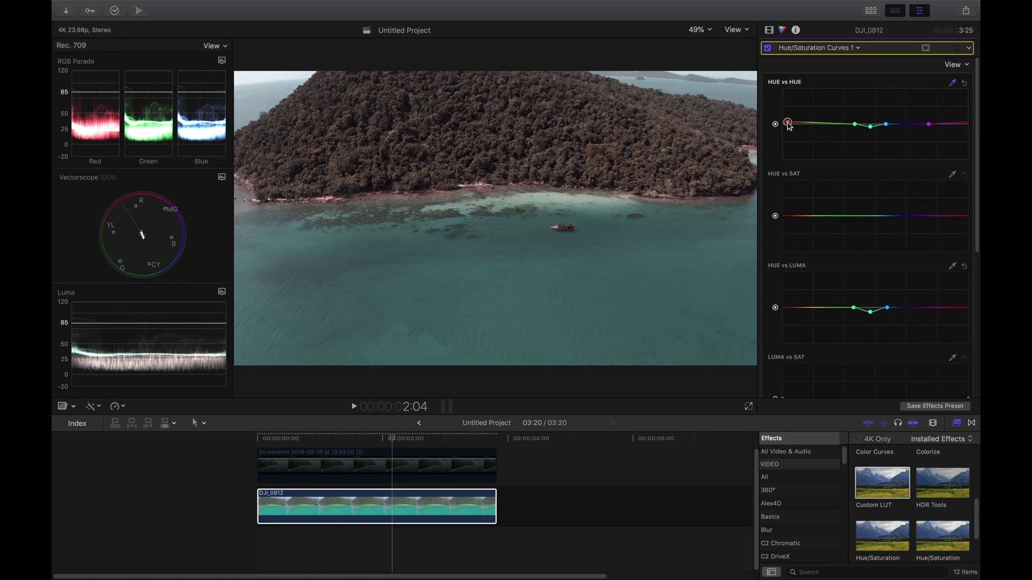
pyautogui.click(384, 473)
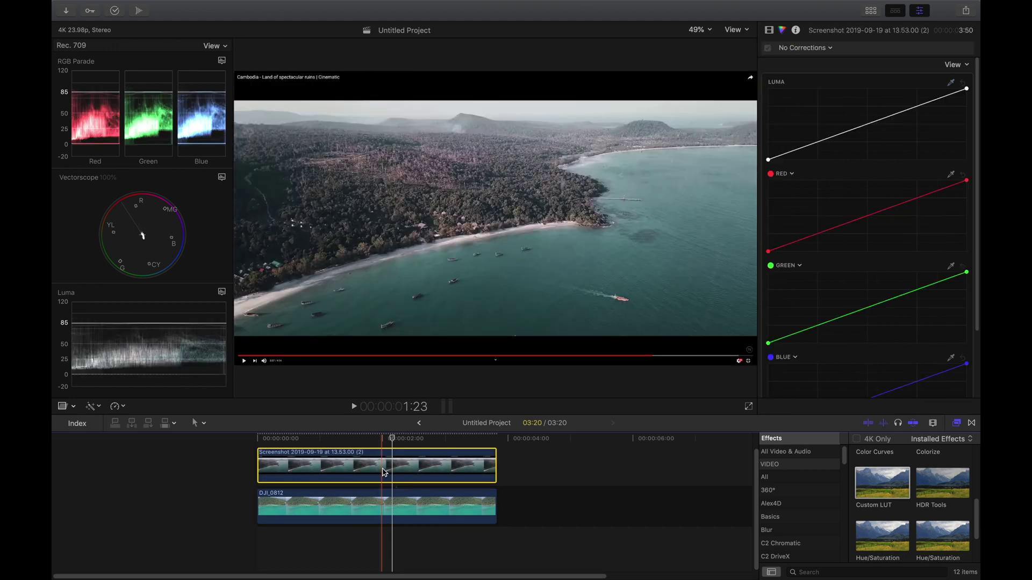
pyautogui.press('v')
pyautogui.press('v')
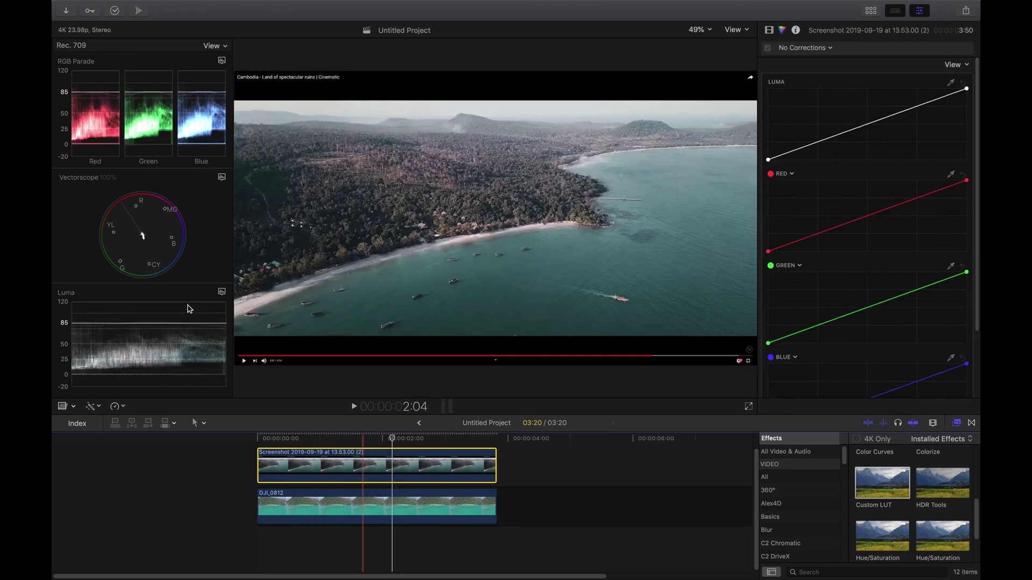
pyautogui.press('v')
pyautogui.press('v')
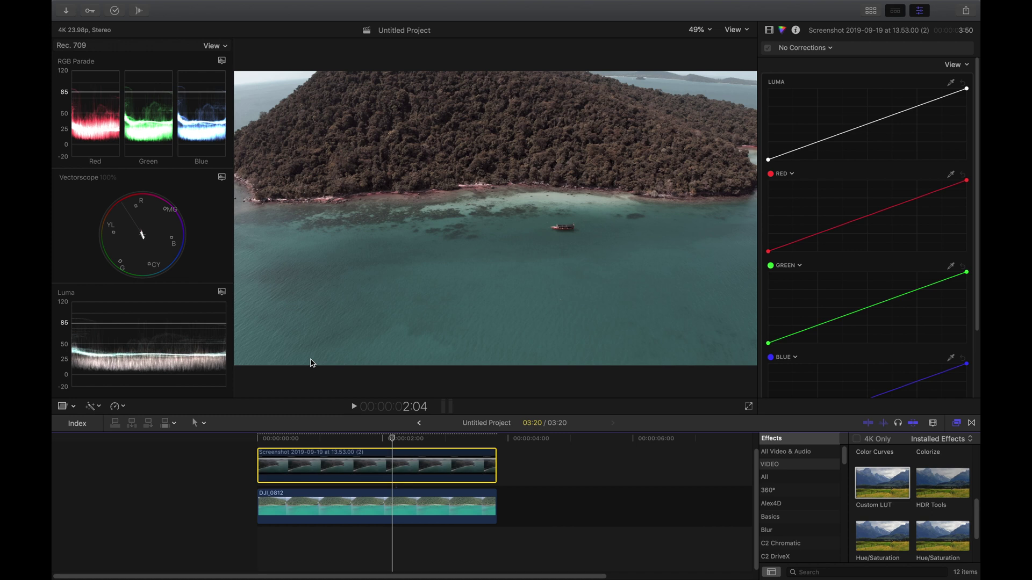
pyautogui.press('v')
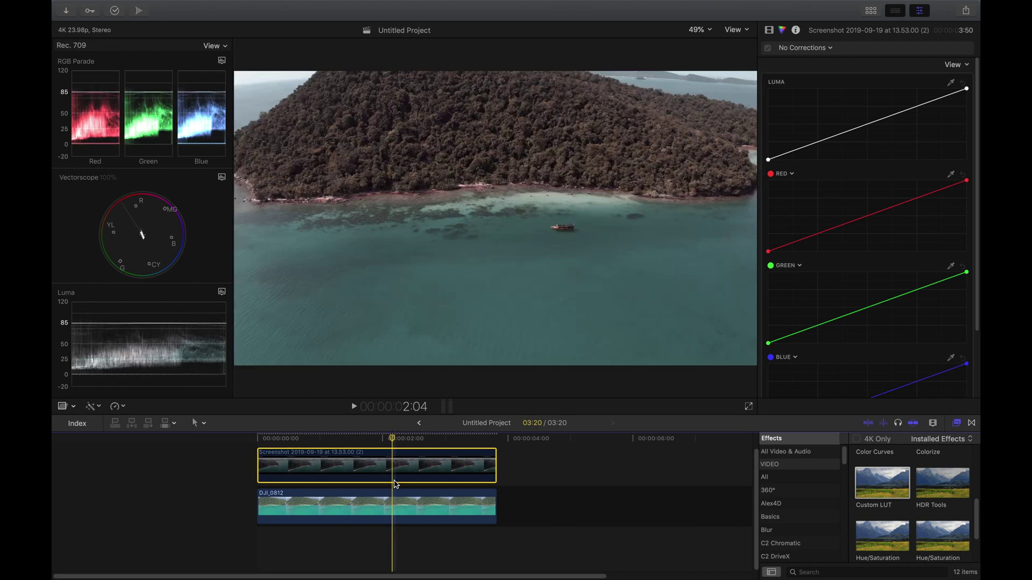
# Add green, purple and red control points to the DJI_0812 clip's Hue vs Sat curve and pull the red one down to desaturate reds
pyautogui.click(394, 495)
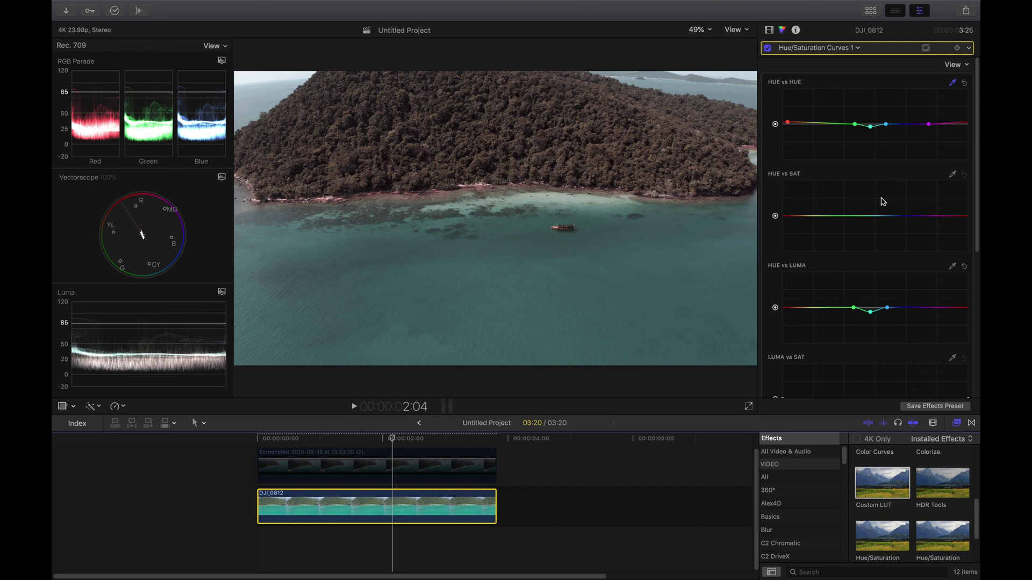
pyautogui.click(854, 216)
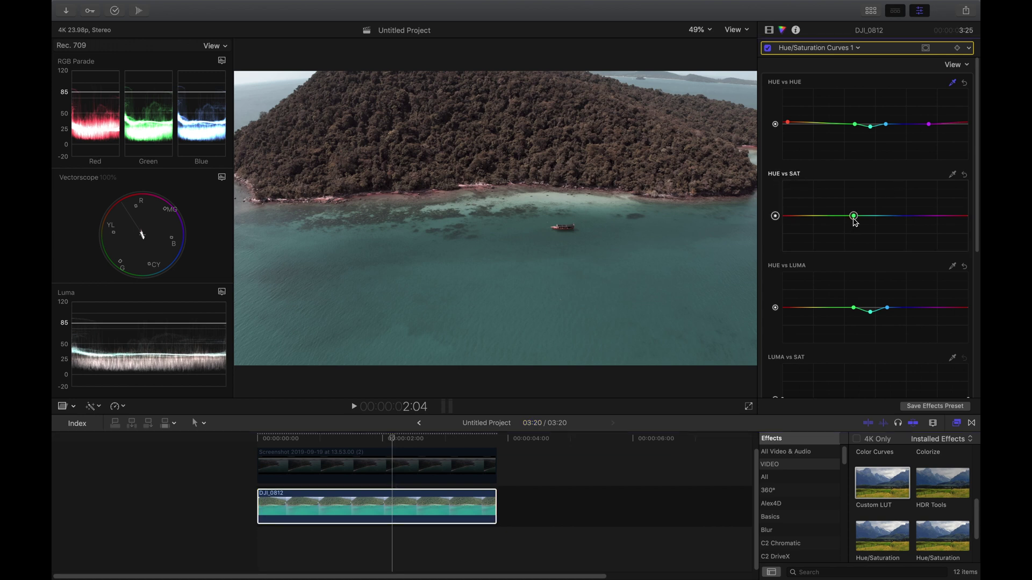
pyautogui.click(932, 216)
pyautogui.click(785, 216)
pyautogui.moveTo(786, 219); pyautogui.dragTo(787, 230)
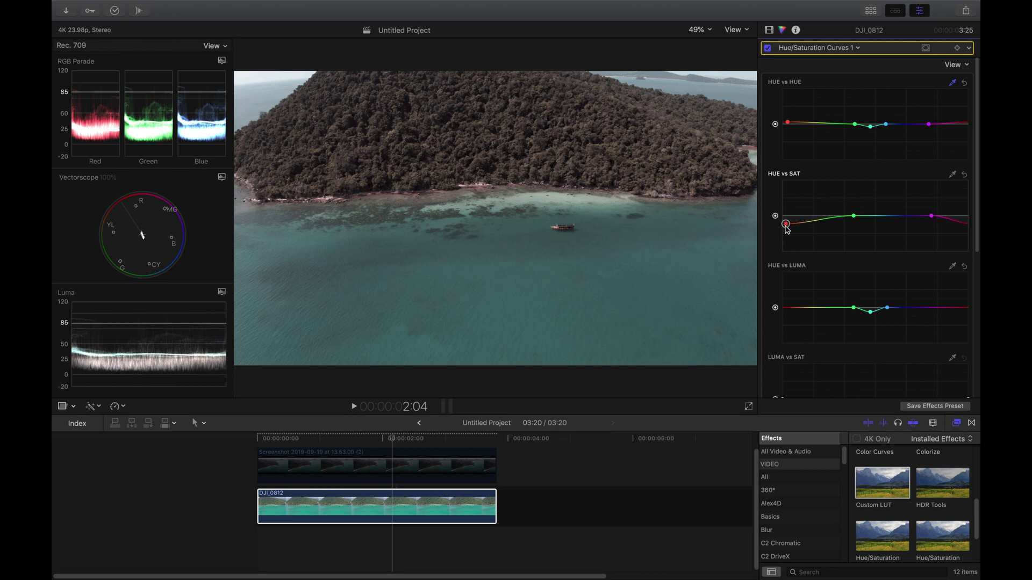
# Check the DJI_0812 clip against the reference screenshot and lower the red Hue vs Sat point a little further
pyautogui.click(385, 461)
pyautogui.press('v')
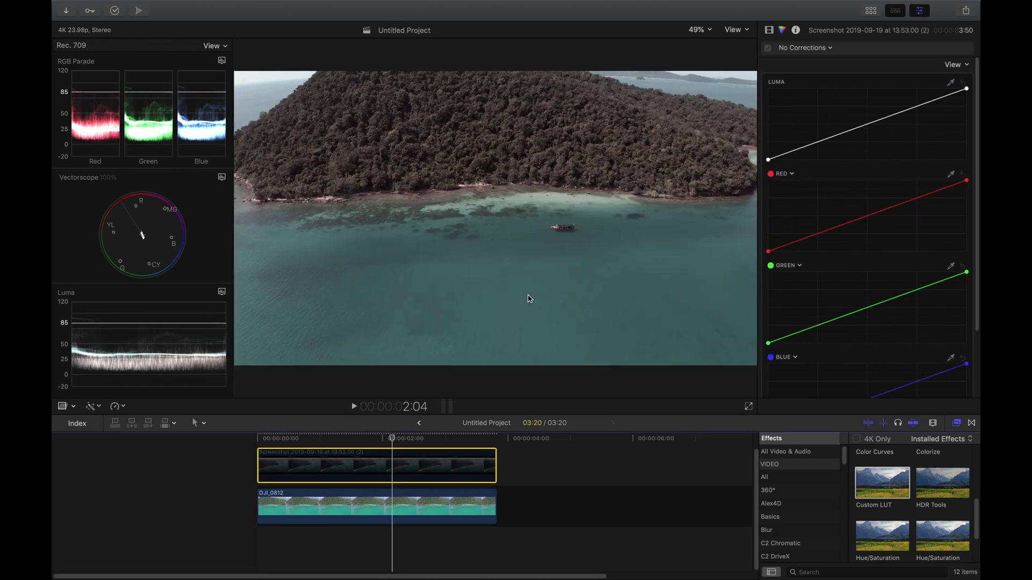
pyautogui.click(410, 500)
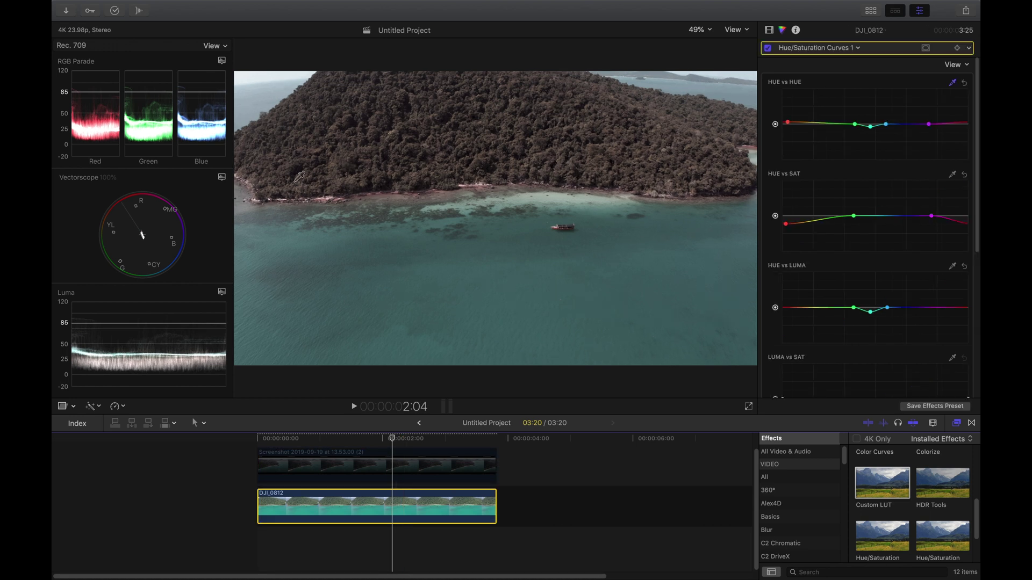
pyautogui.click(786, 225)
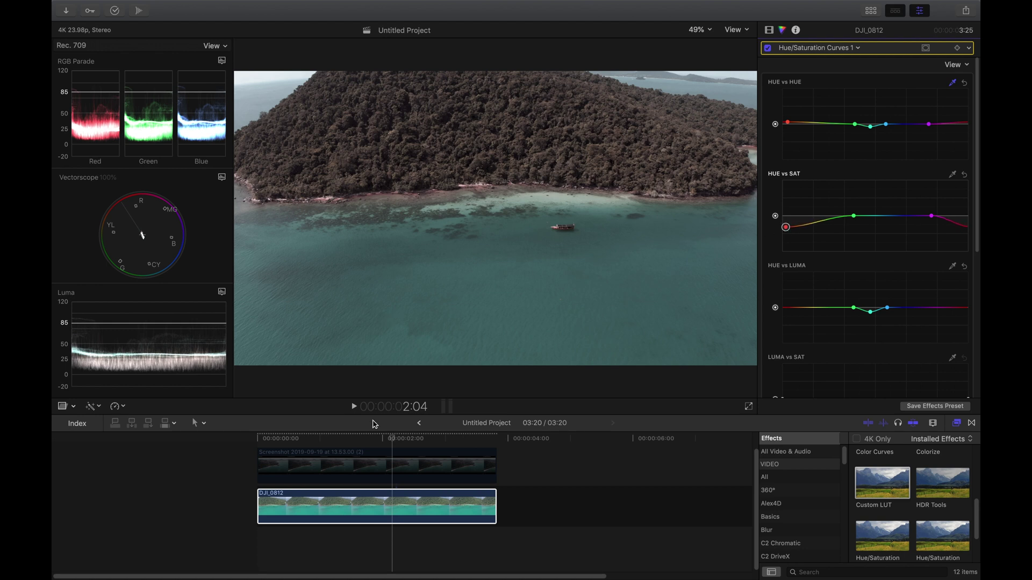
# Toggle the reference screenshot clip to compare its vectorscope trace with the desaturated DJI_0812 clip, leaving the reference enabled
pyautogui.click(385, 457)
pyautogui.press('v')
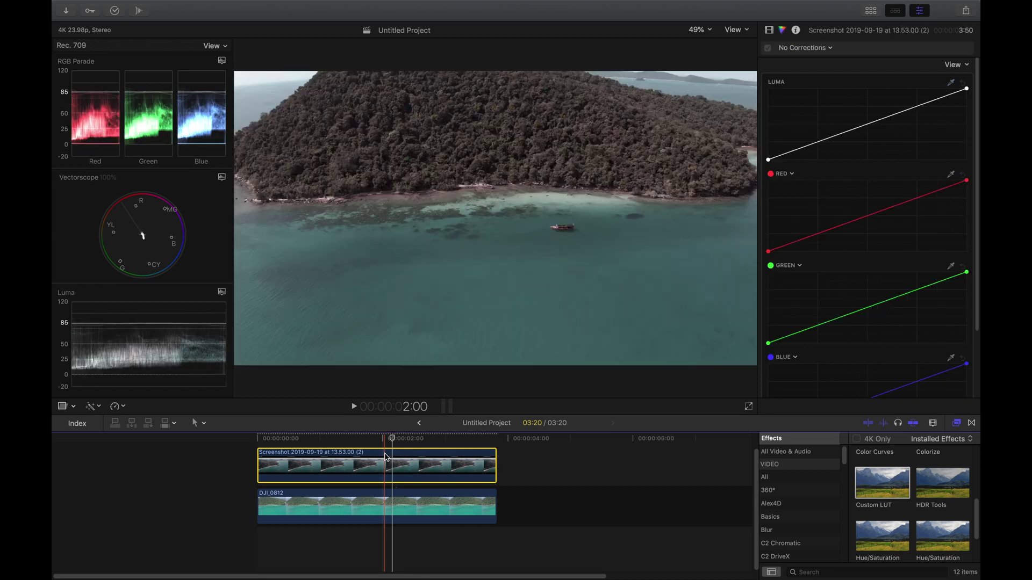
pyautogui.press('v')
pyautogui.press('v')
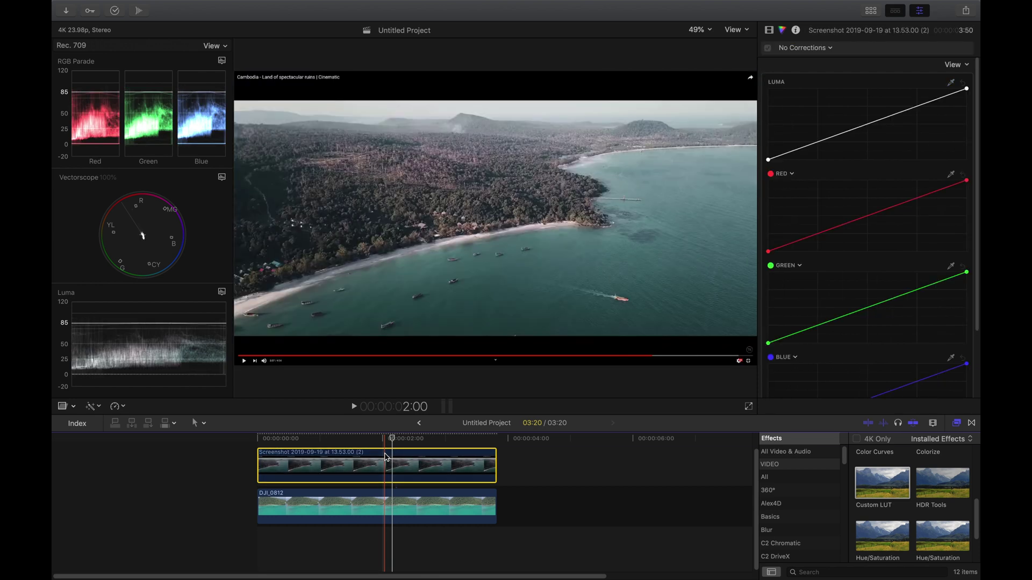
pyautogui.press('v')
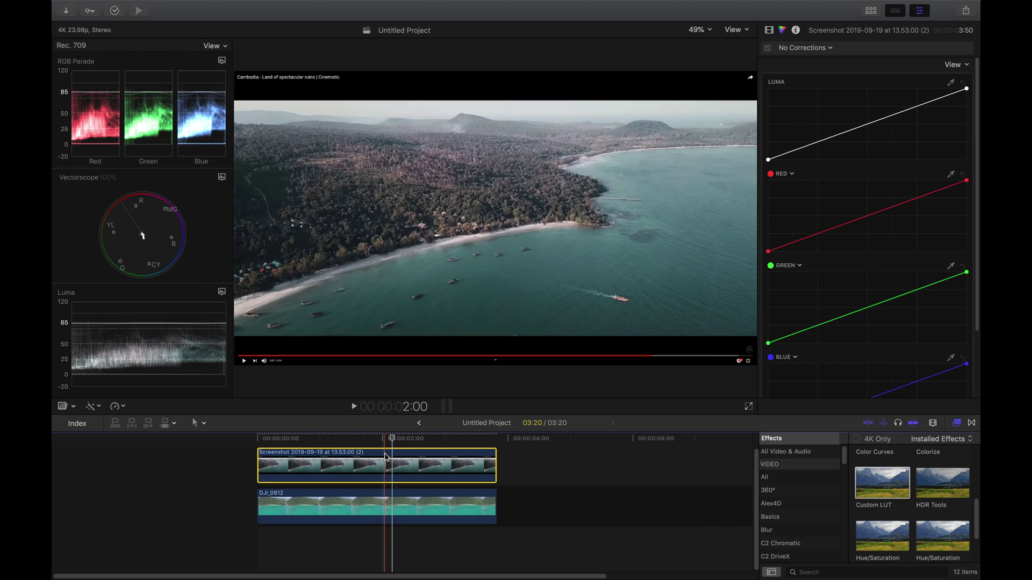
pyautogui.press('v')
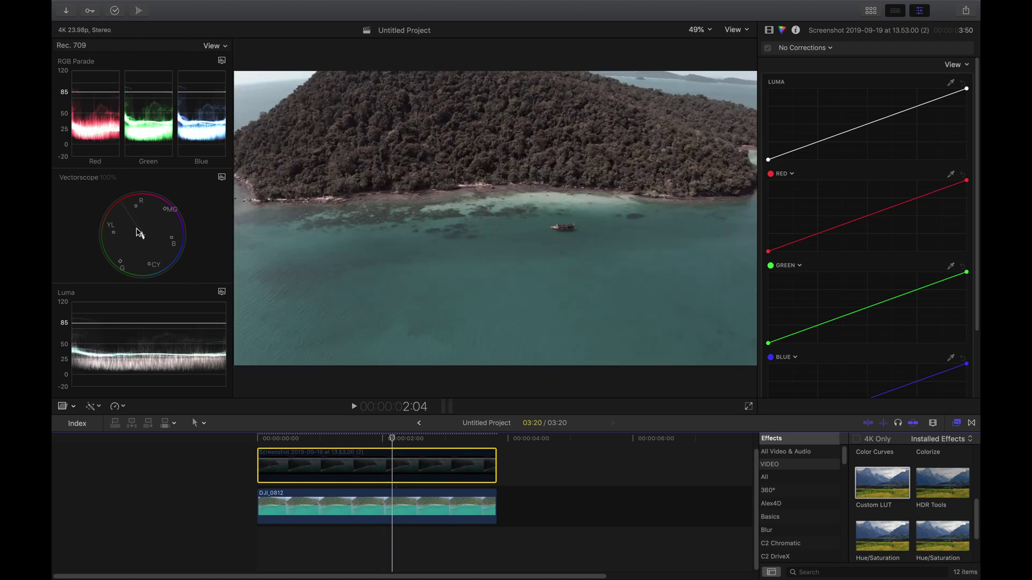
pyautogui.press('v')
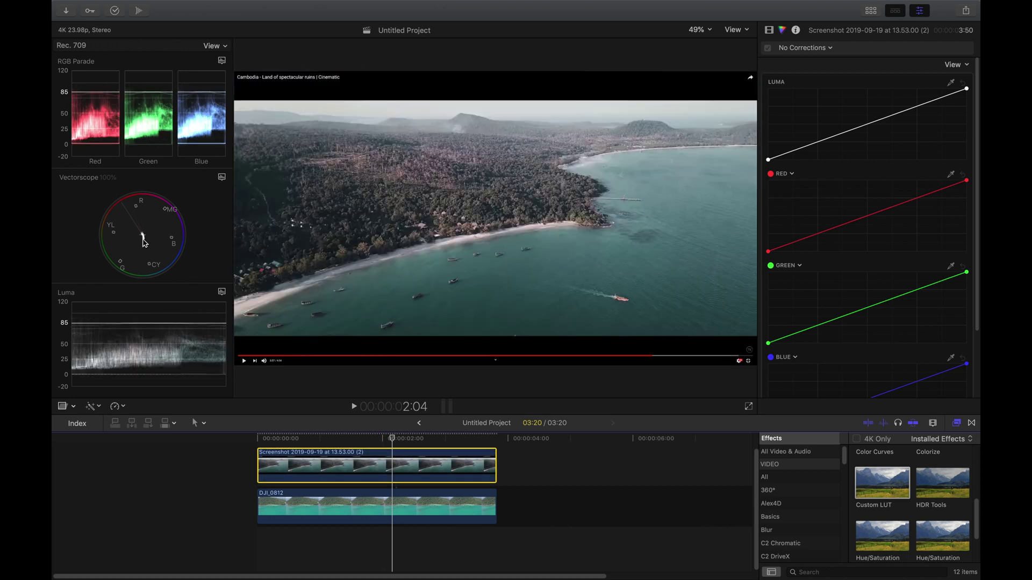
# Toggle the reference screenshot clip to compare its vectorscope trace with the DJI_0812 clip, leaving the reference disabled
pyautogui.press('v')
pyautogui.press('v')
pyautogui.press('v')
pyautogui.press('v')
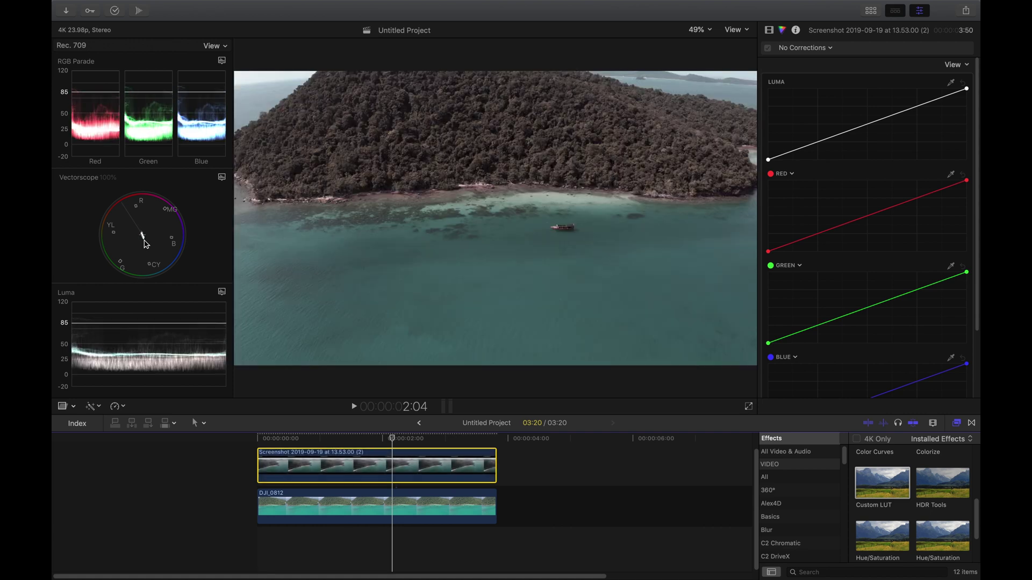
pyautogui.press('v')
pyautogui.press('v')
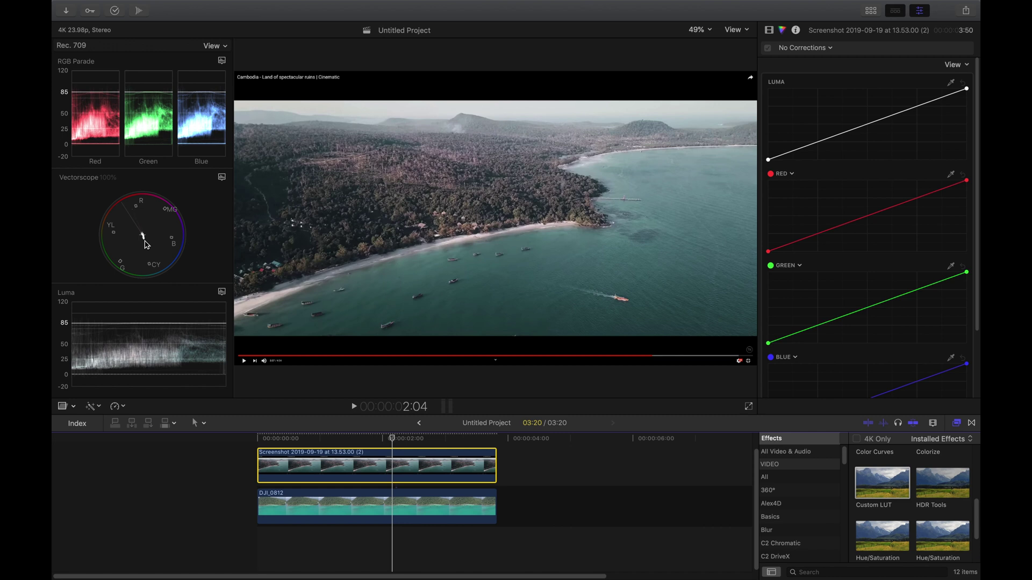
pyautogui.press('v')
# Raise the red point slightly on the Hue vs Hue curve in the DJI_0812 clip's Hue/Saturation Curves 1
pyautogui.click(403, 501)
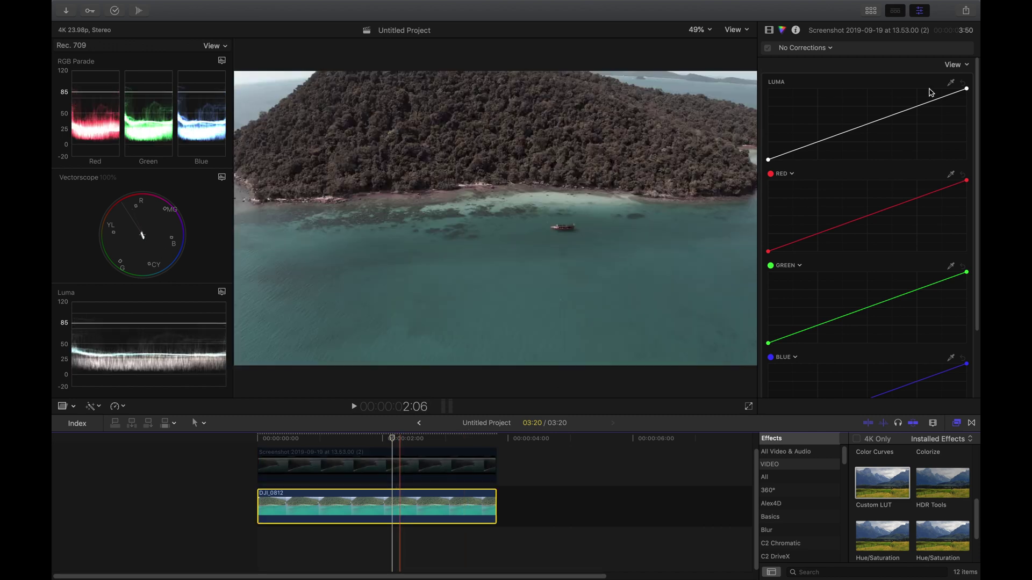
pyautogui.click(801, 48)
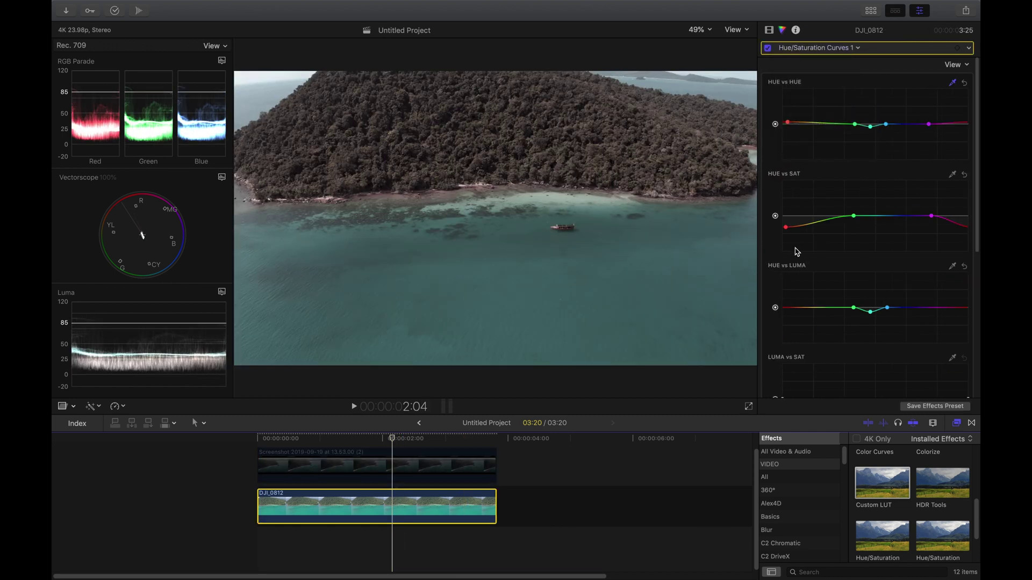
pyautogui.click(788, 124)
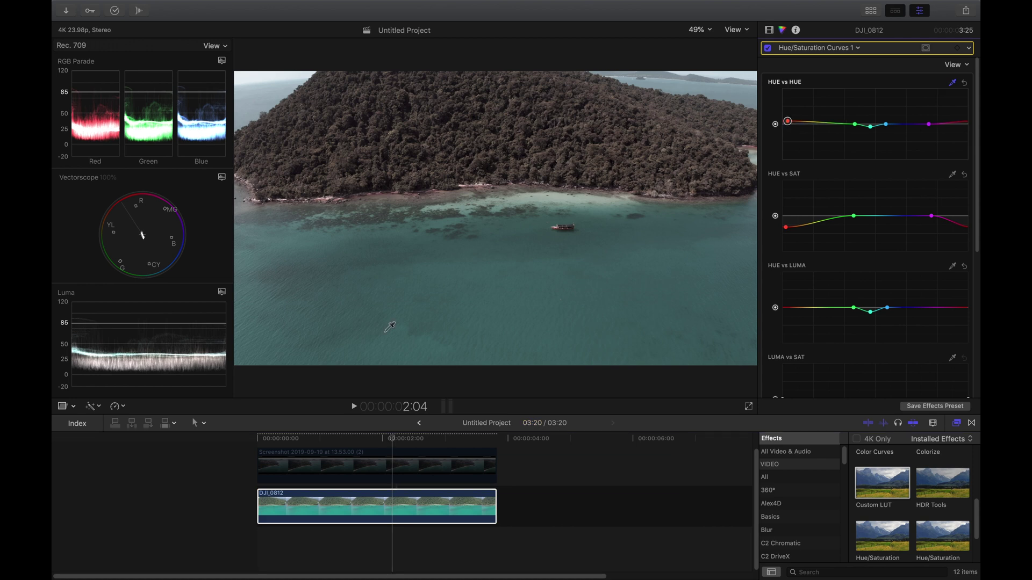
# Compare the forest and water tones of the DJI_0812 clip with the reference screenshot, leaving the reference disabled
pyautogui.click(380, 453)
pyautogui.press('v')
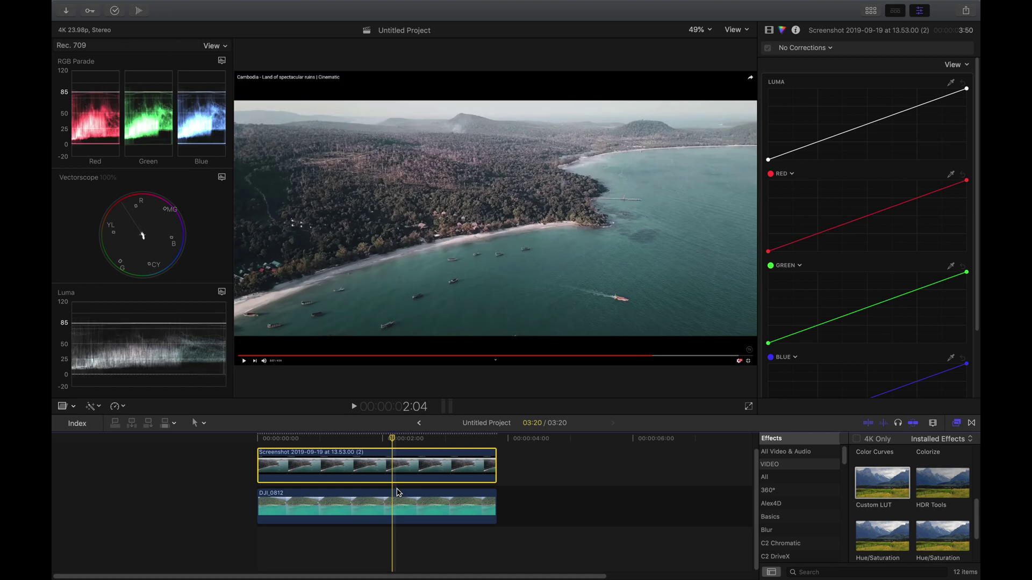
pyautogui.press('v')
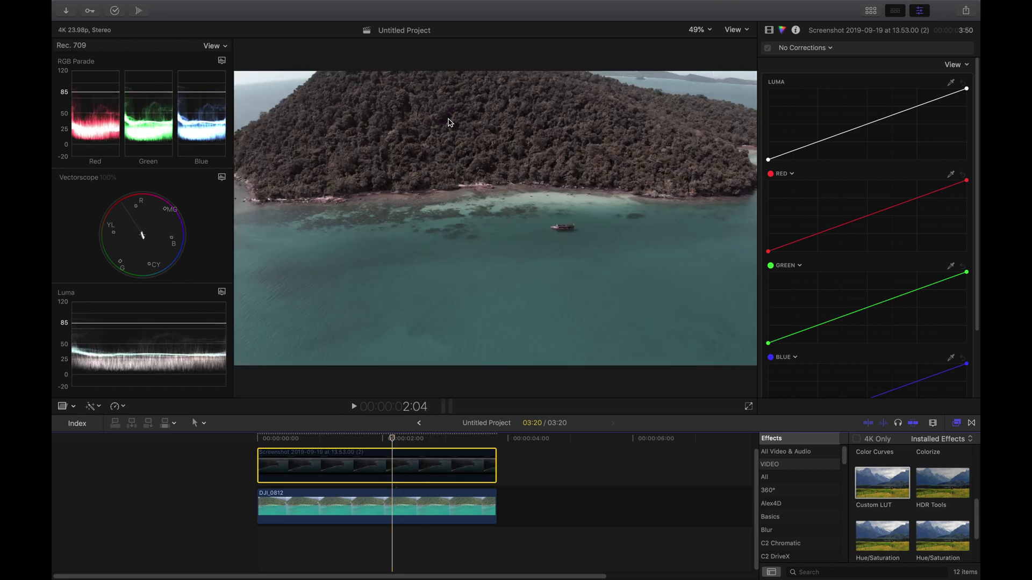
pyautogui.press('v')
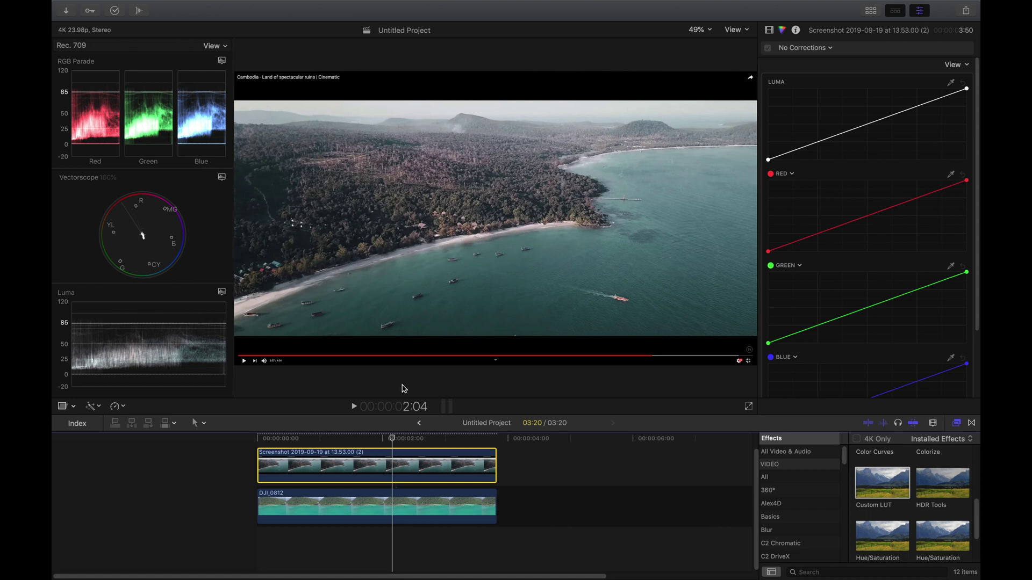
pyautogui.press('v')
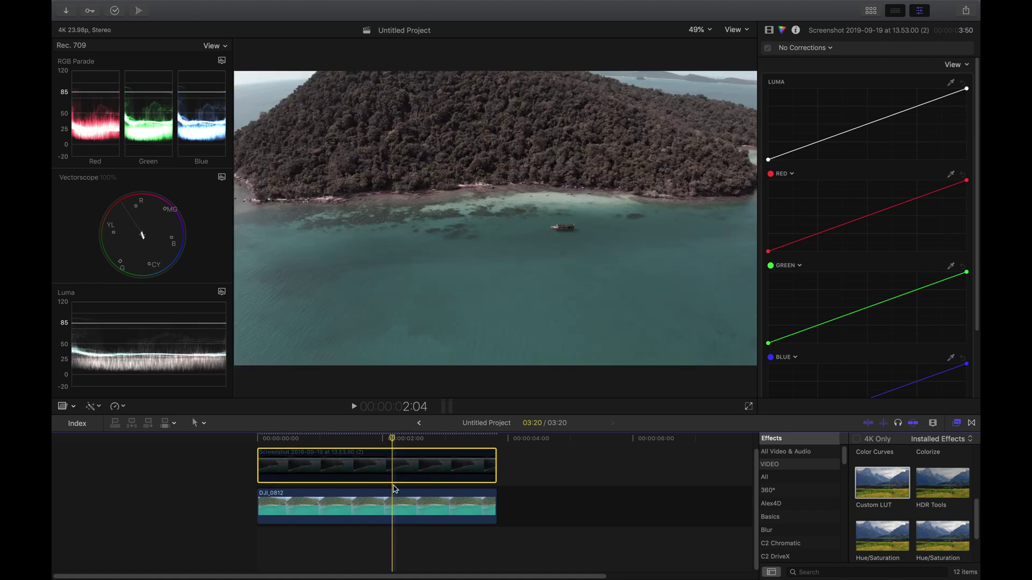
# Add purple and red control points to the DJI_0812 clip's Hue vs Luma curve and raise the red one slightly to brighten reds
pyautogui.click(392, 509)
pyautogui.scroll(-2, 840, 273)
pyautogui.click(932, 290)
pyautogui.click(786, 290)
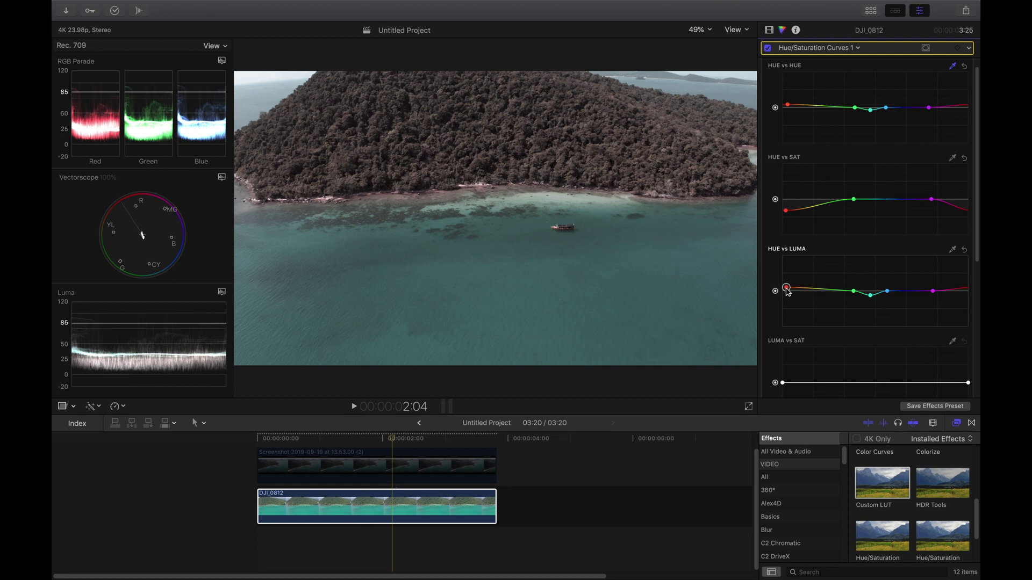
pyautogui.moveTo(787, 290); pyautogui.dragTo(784, 291)
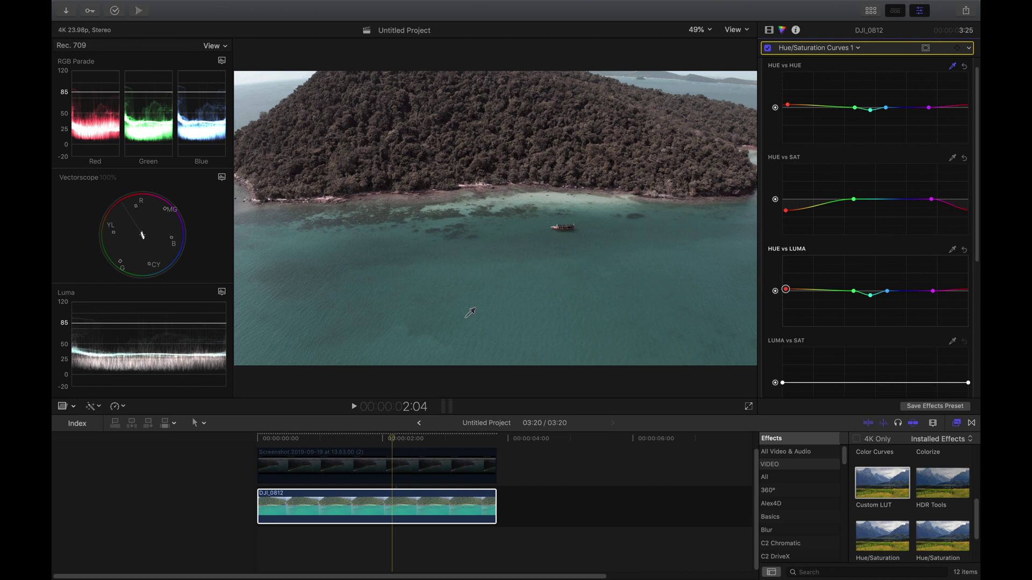
# Toggle the reference screenshot clip repeatedly to check it against the DJI_0812 clip with brightened reds, leaving the reference enabled
pyautogui.click(393, 465)
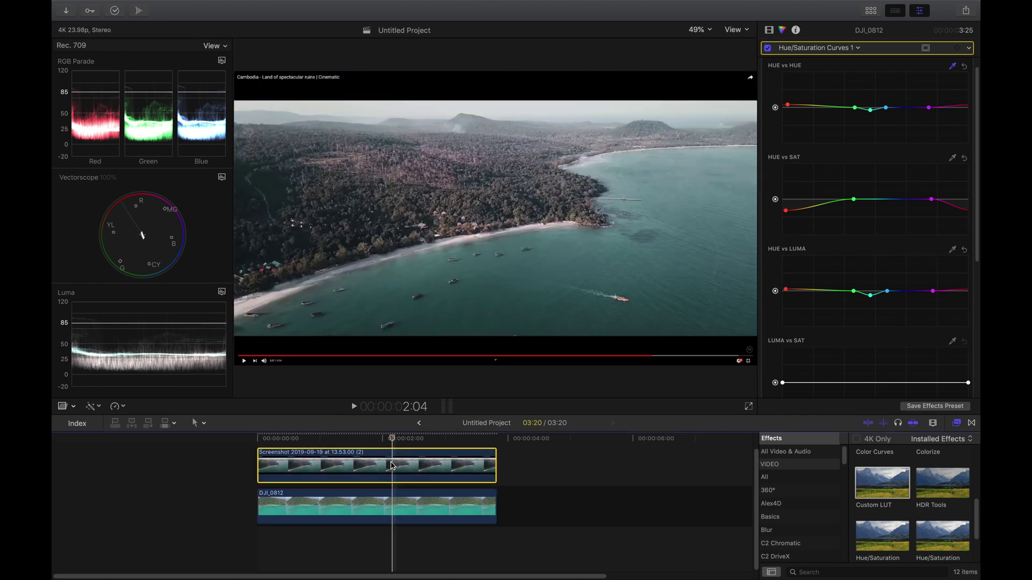
pyautogui.press('v')
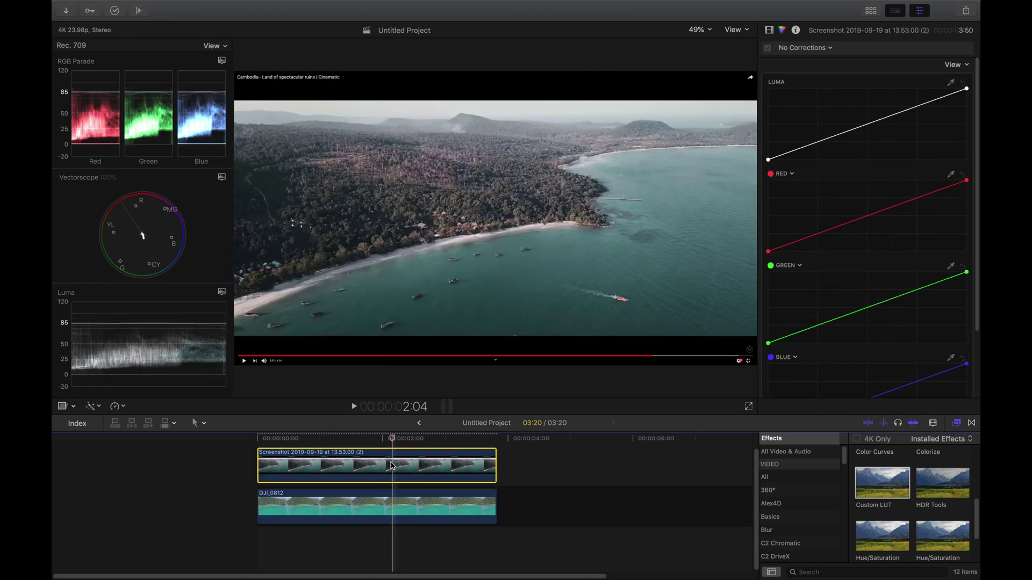
pyautogui.press('v')
pyautogui.press('v')
pyautogui.press('v')
pyautogui.press('v')
pyautogui.press('v')
pyautogui.press('v')
# Hide the video scopes beside the viewer
pyautogui.click(736, 30)
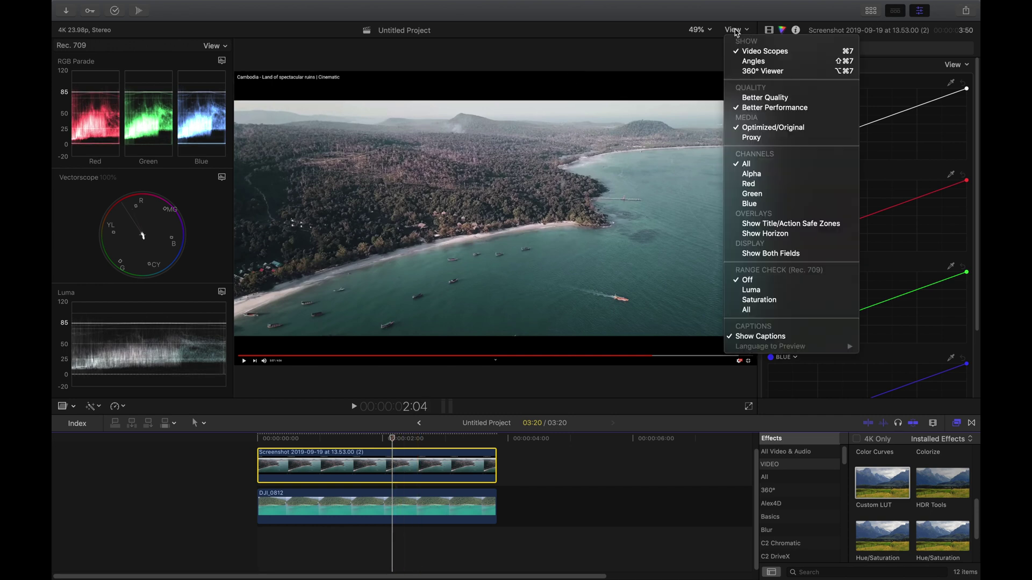
pyautogui.click(752, 48)
pyautogui.click(871, 11)
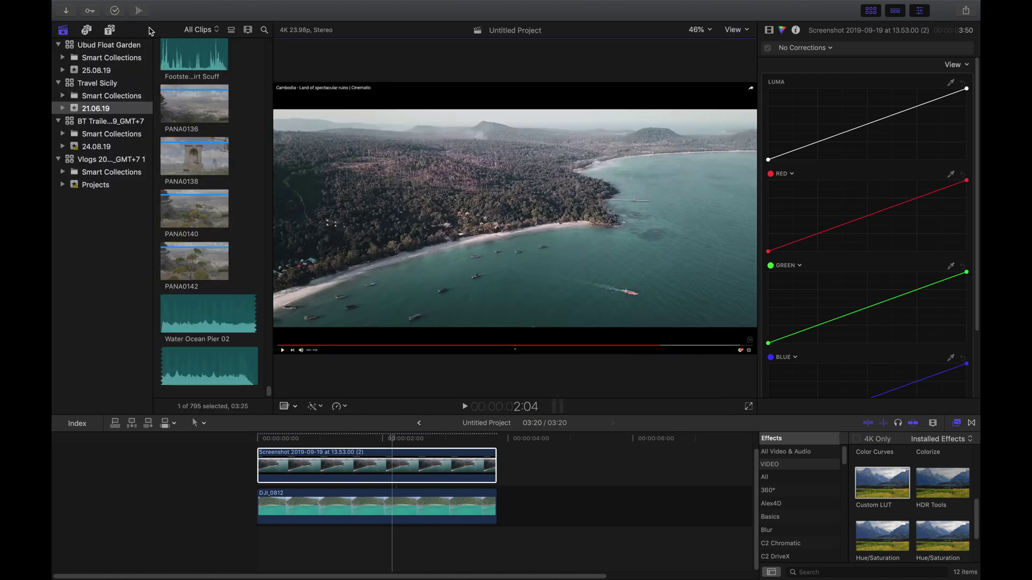
pyautogui.click(111, 31)
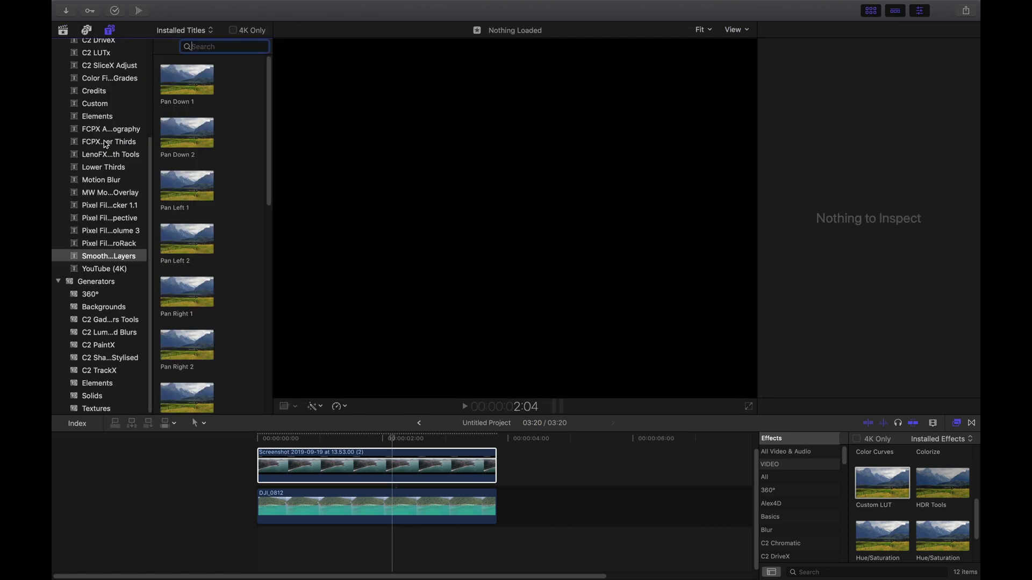
pyautogui.scroll(1, 110, 172)
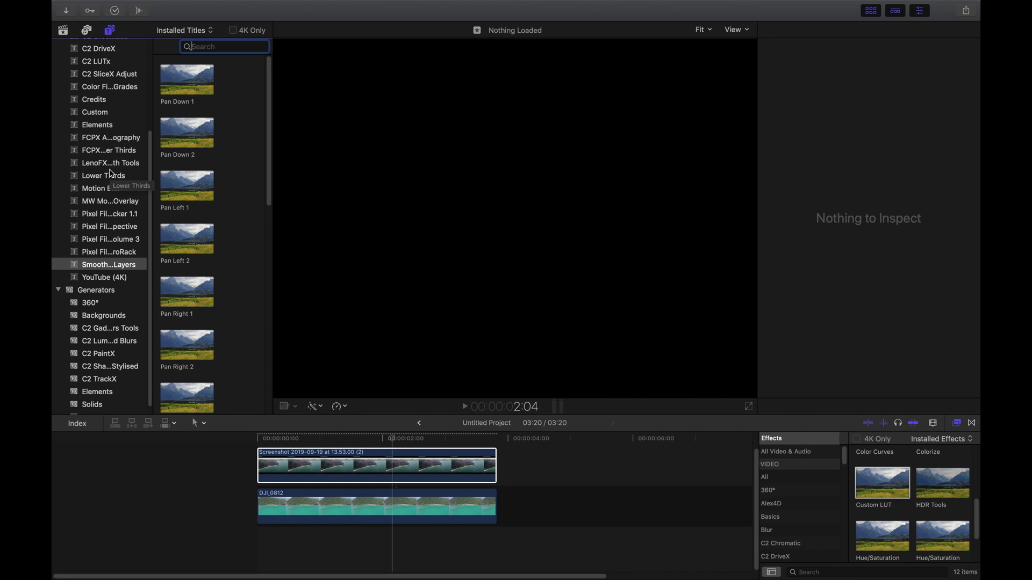
pyautogui.click(872, 11)
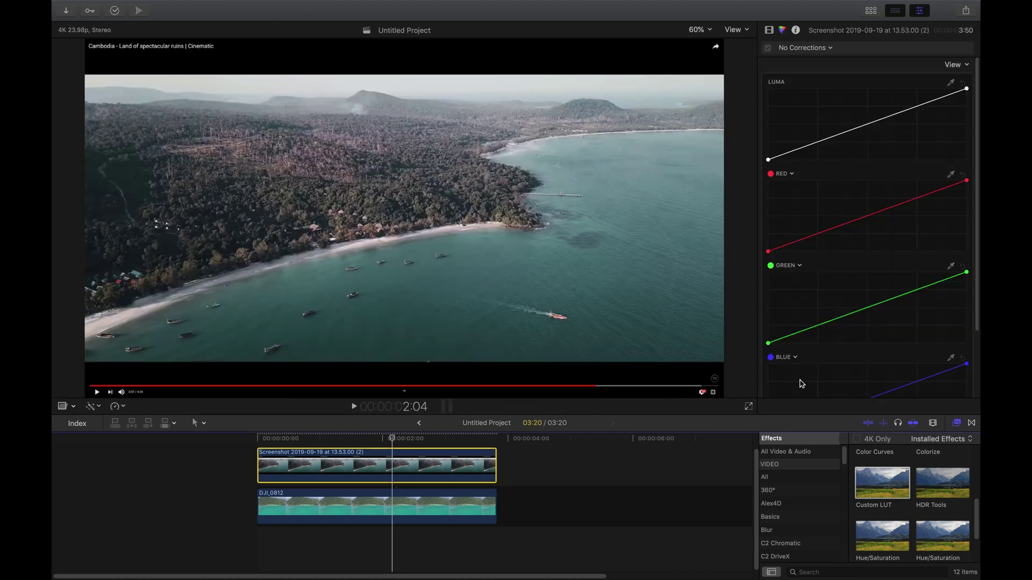
# Search all video effects for "lett" and apply the Letterbox effect to the DJI_0812 clip, with the reference clip disabled
pyautogui.click(795, 475)
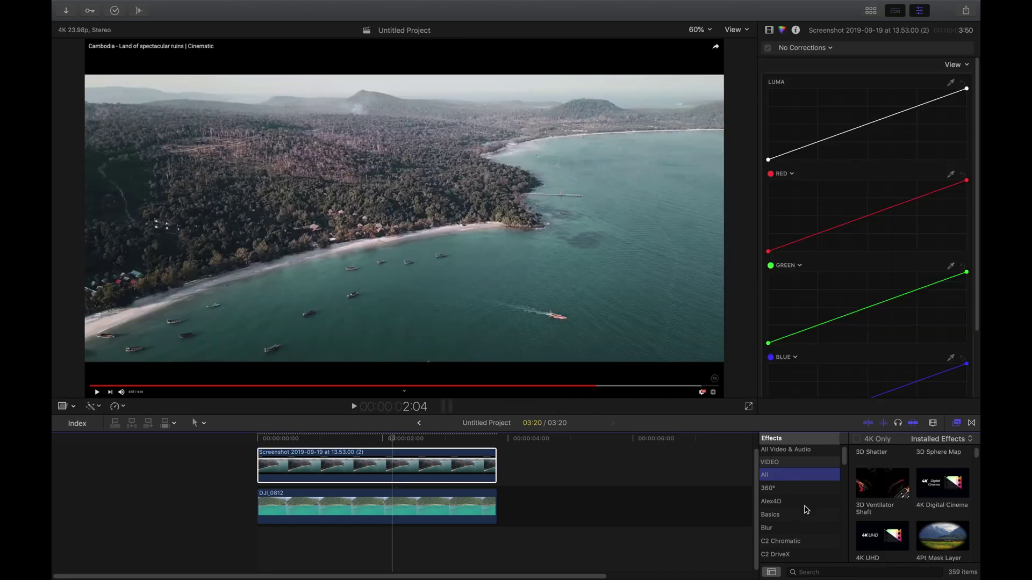
pyautogui.click(816, 573)
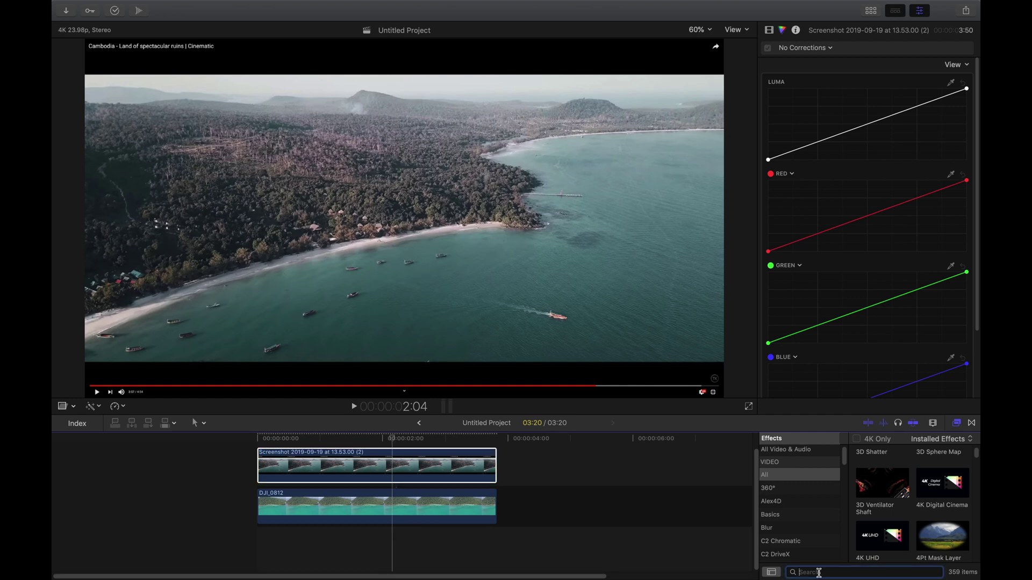
pyautogui.write('lett')
pyautogui.click(873, 480)
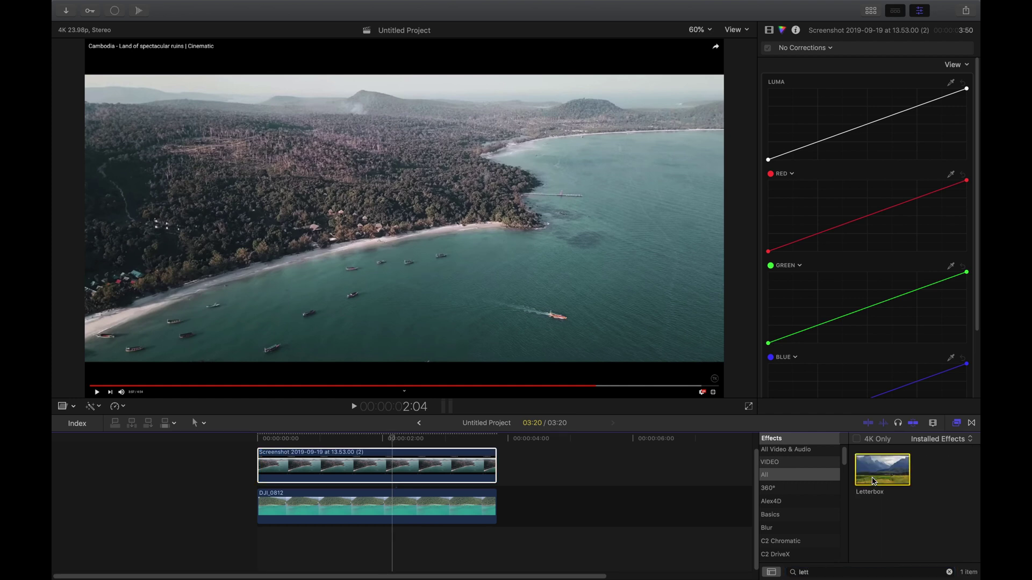
pyautogui.doubleClick(873, 480)
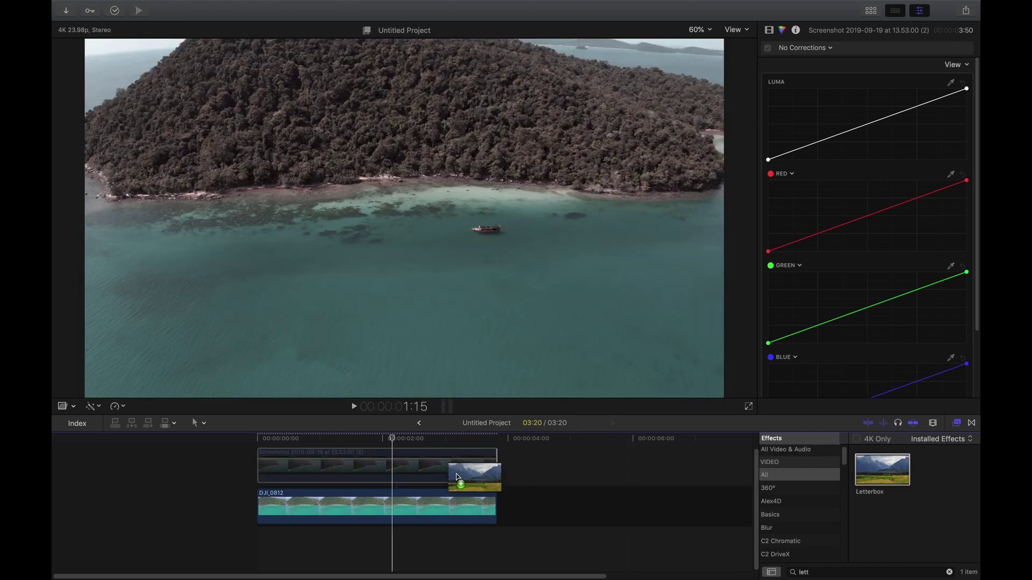
# Set the DJI_0812 clip's Letterbox aspect ratio to 2.35:1 and its offset to about -0.67
pyautogui.click(768, 30)
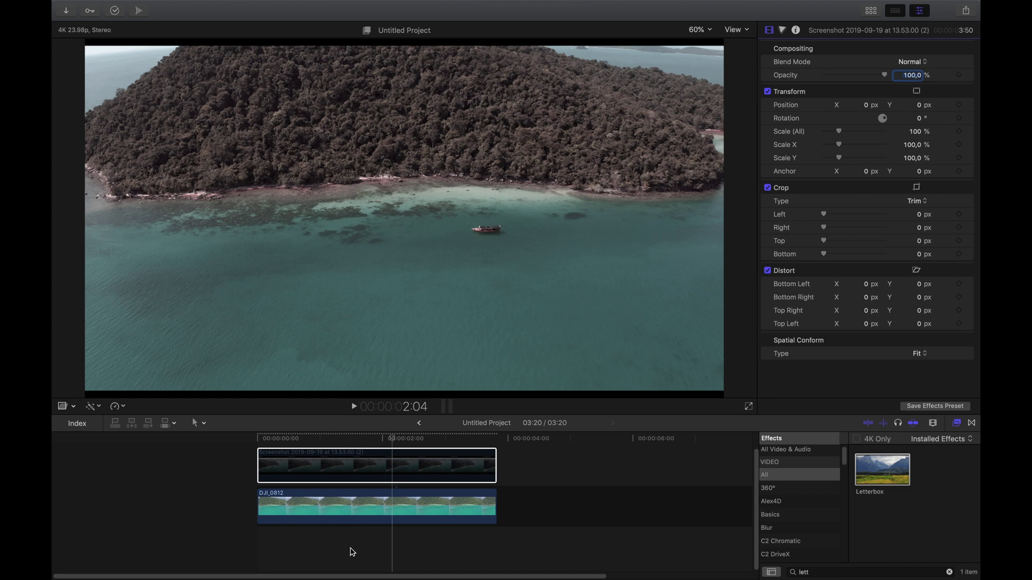
pyautogui.click(358, 513)
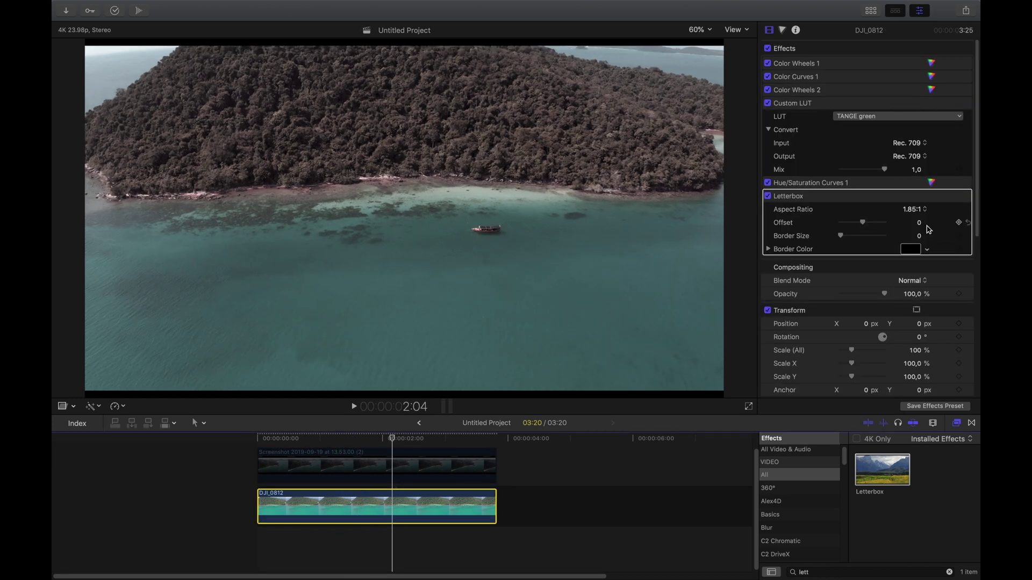
pyautogui.click(913, 210)
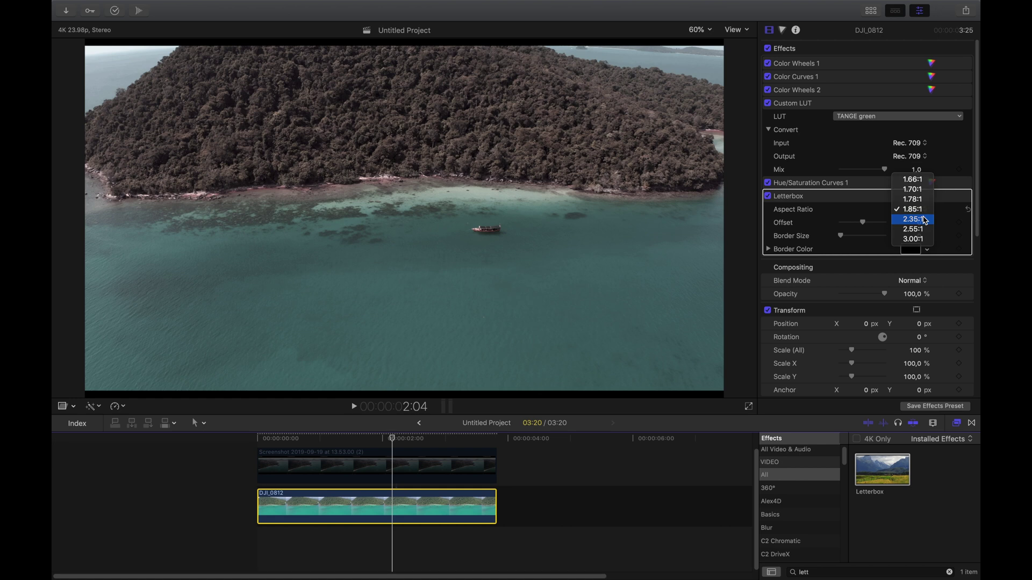
pyautogui.click(924, 219)
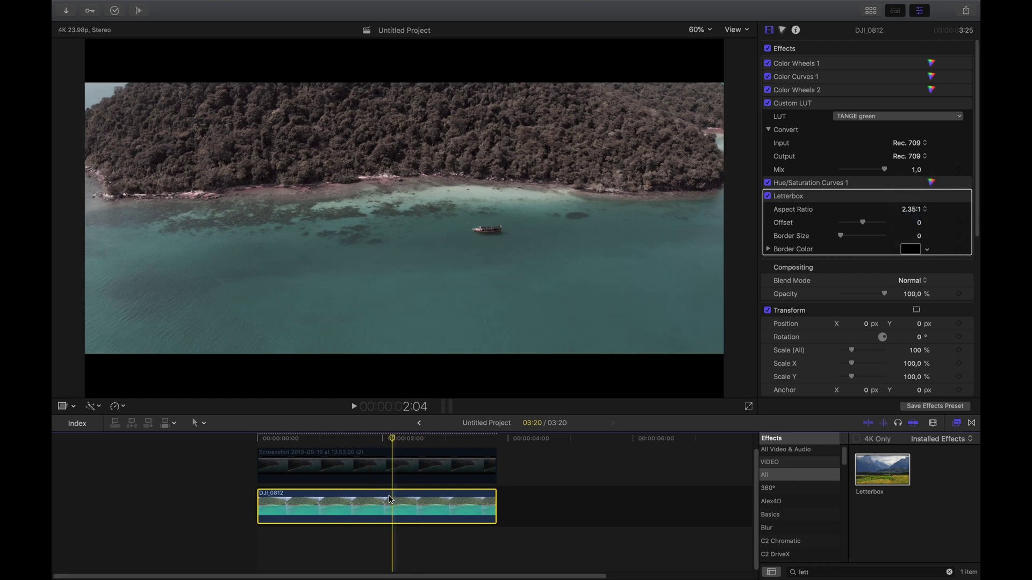
pyautogui.moveTo(861, 222)
pyautogui.mouseDown()
pyautogui.moveTo(837, 222)
pyautogui.moveTo(846, 223)
pyautogui.mouseUp()
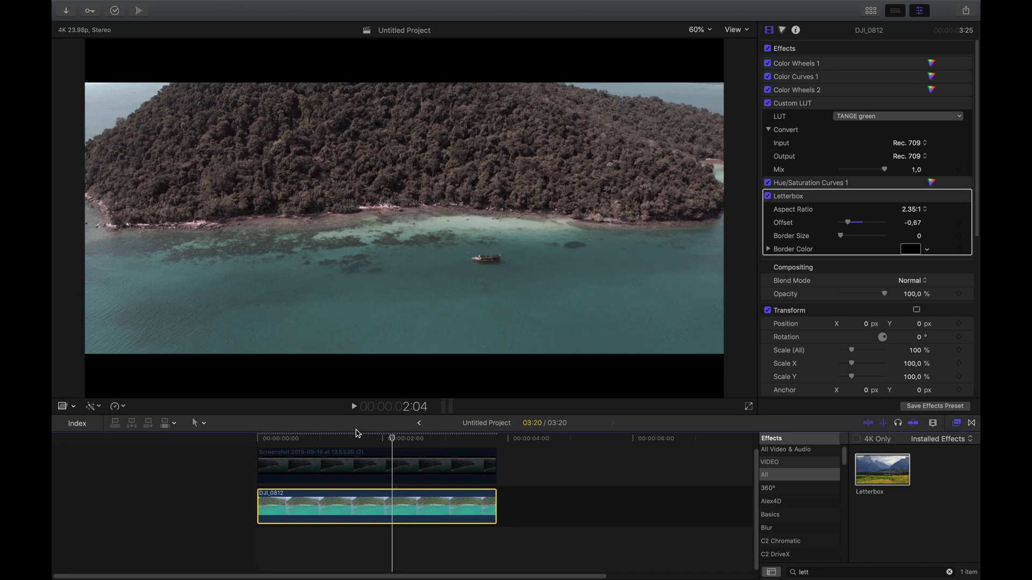
# Toggle the reference screenshot clip to compare it with the graded and letterboxed DJI_0812 clip, leaving the reference disabled
pyautogui.click(394, 459)
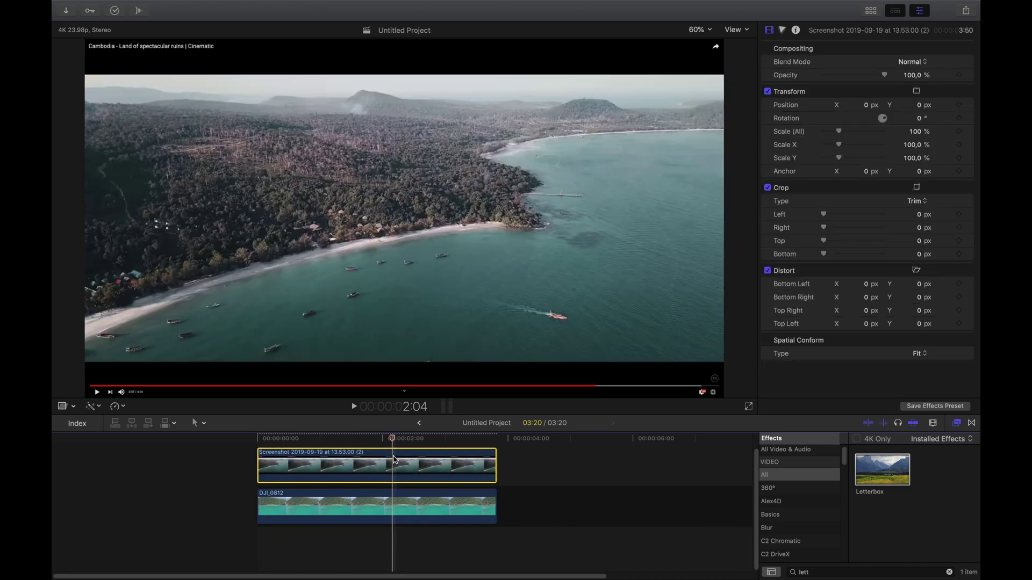
pyautogui.press('v')
pyautogui.press('v')
pyautogui.press('v')
pyautogui.press('v')
pyautogui.press('v')
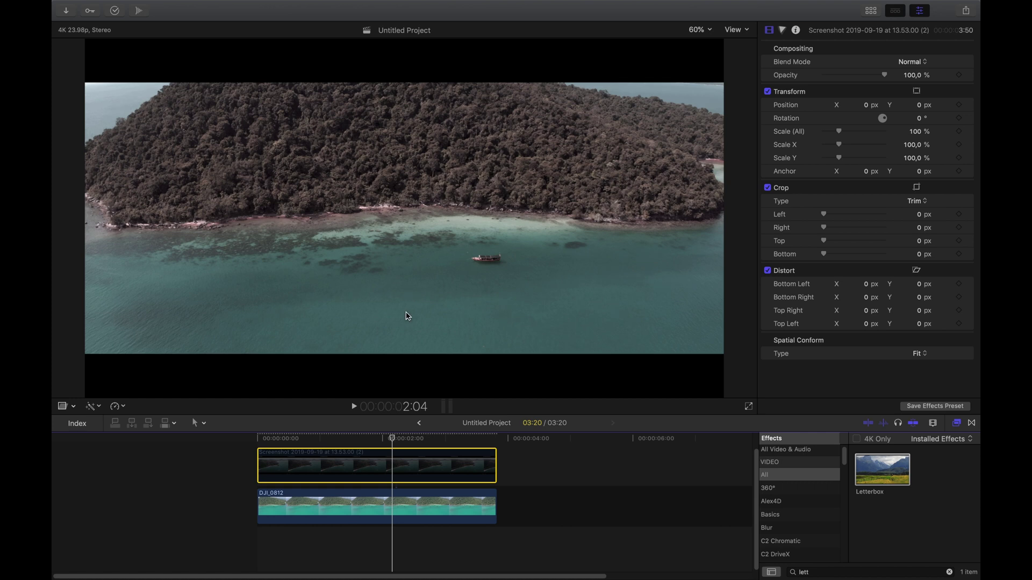
pyautogui.press('v')
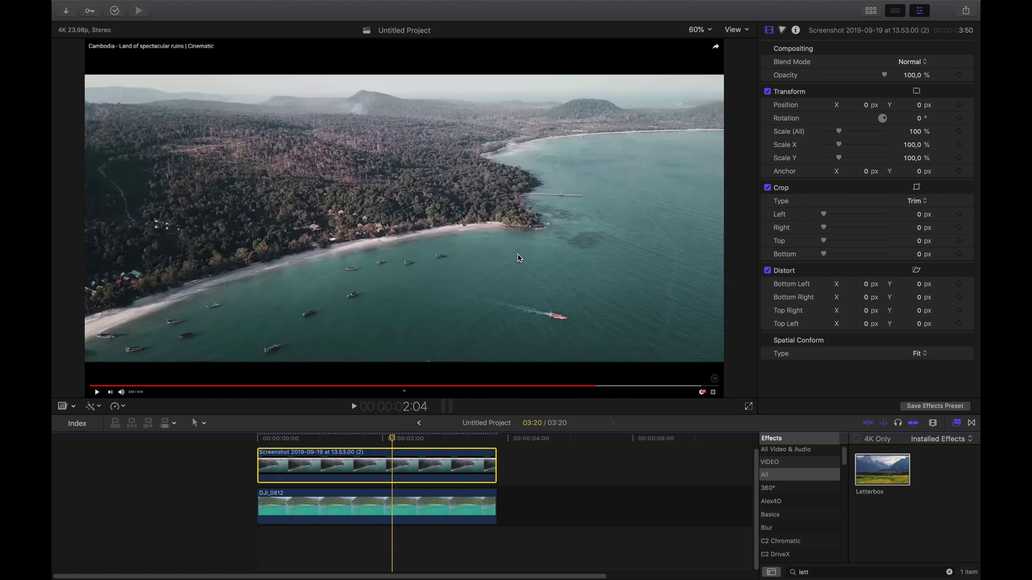
pyautogui.press('v')
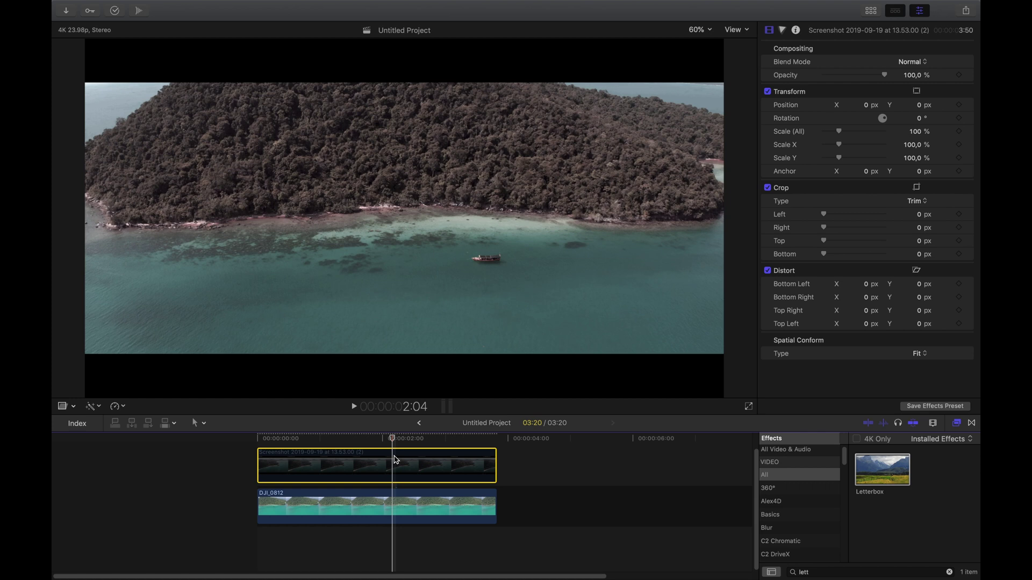